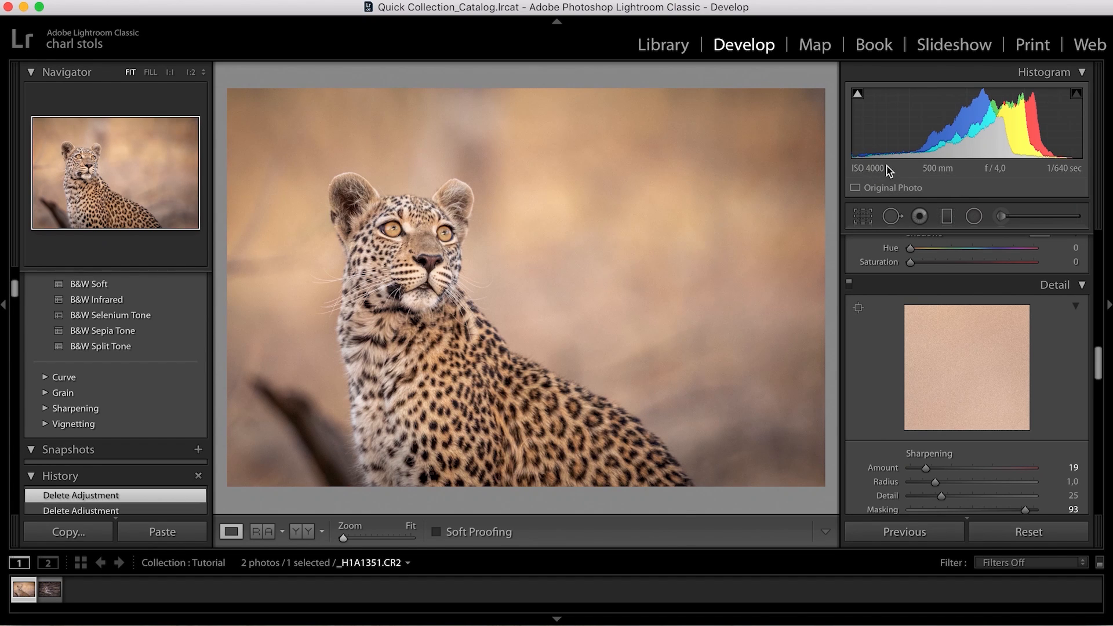
Set the sharpening Masking to 94 using the black-and-white mask preview, and lower the sharpening Amount to 18.
{"action": "left_click", "coordinate": [691, 266]}
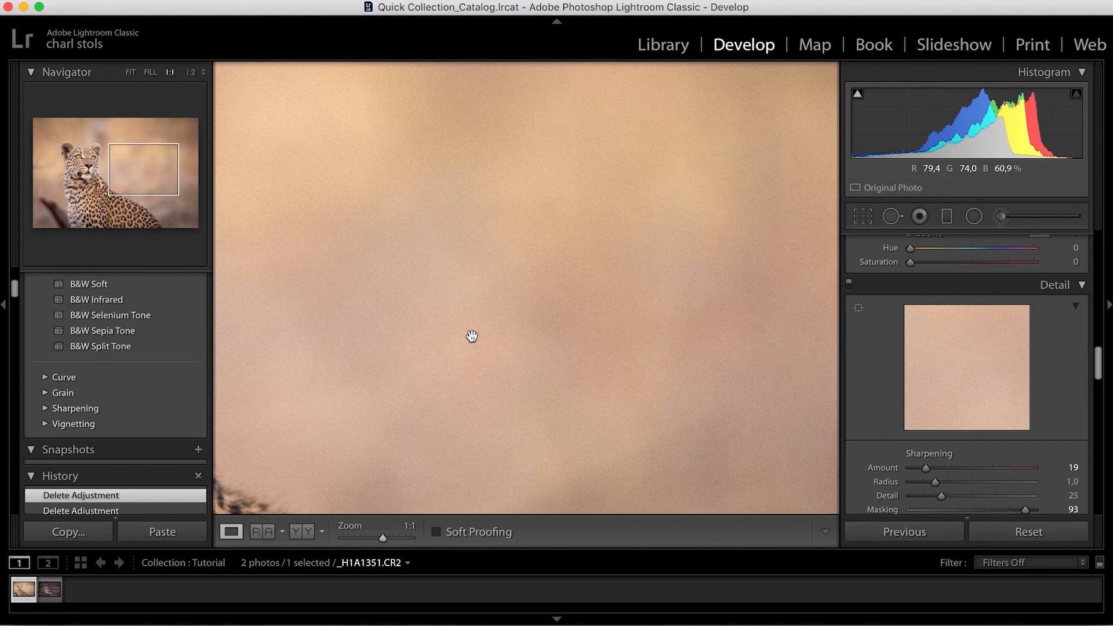
{"action": "left_click", "coordinate": [596, 324]}
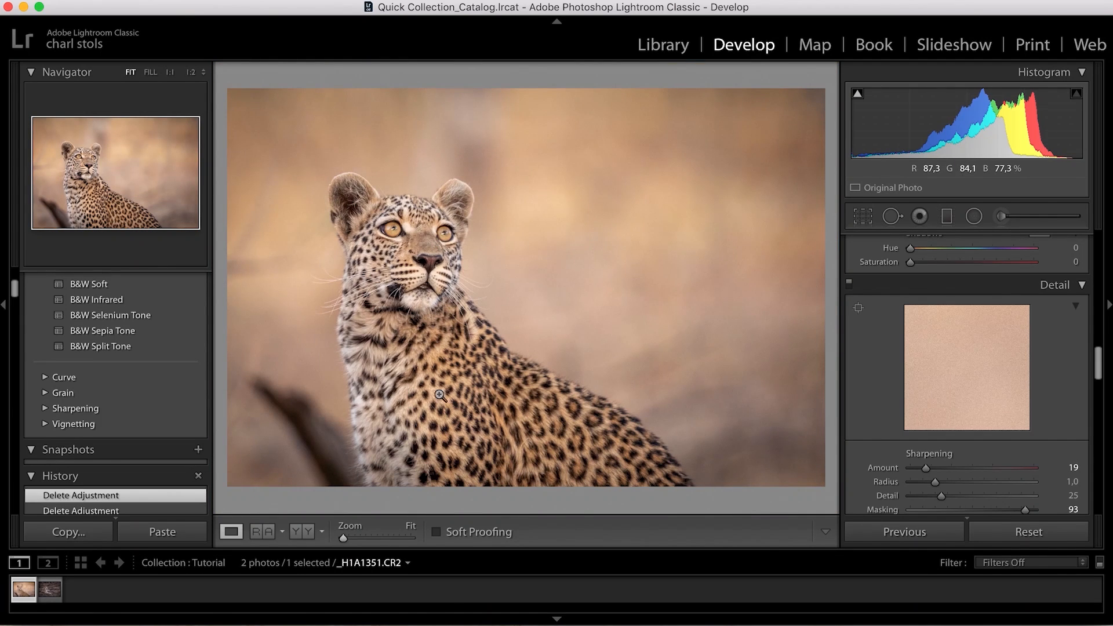
{"action": "scroll", "coordinate": [973, 363], "scroll_direction": "down", "scroll_amount": 5}
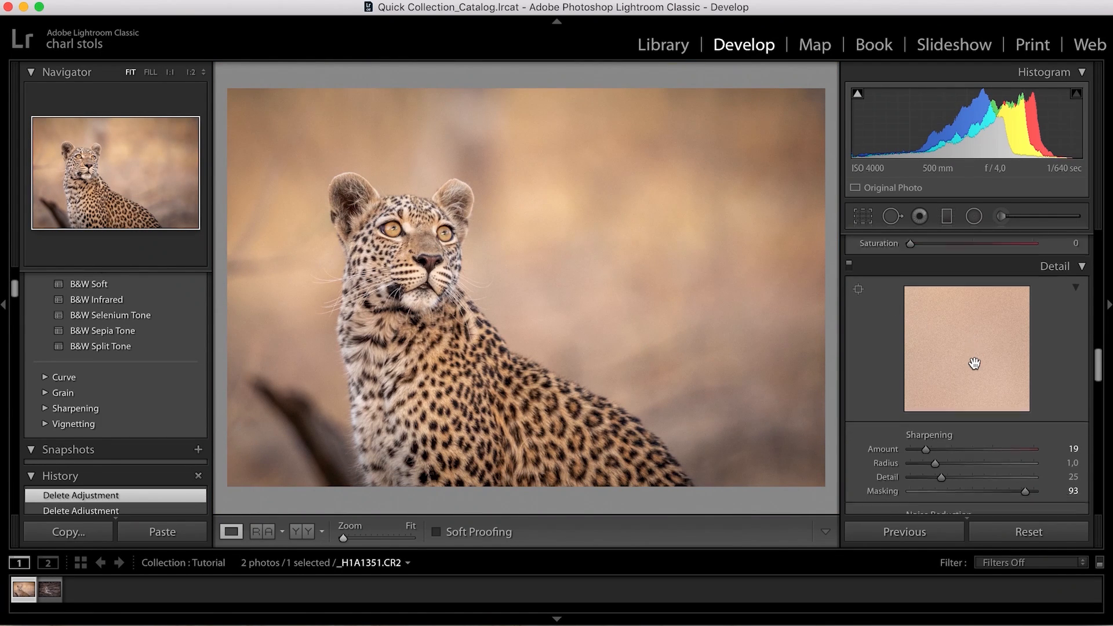
{"action": "scroll", "coordinate": [975, 365], "scroll_direction": "up", "scroll_amount": 3}
{"action": "scroll", "coordinate": [975, 363], "scroll_direction": "down", "scroll_amount": 1}
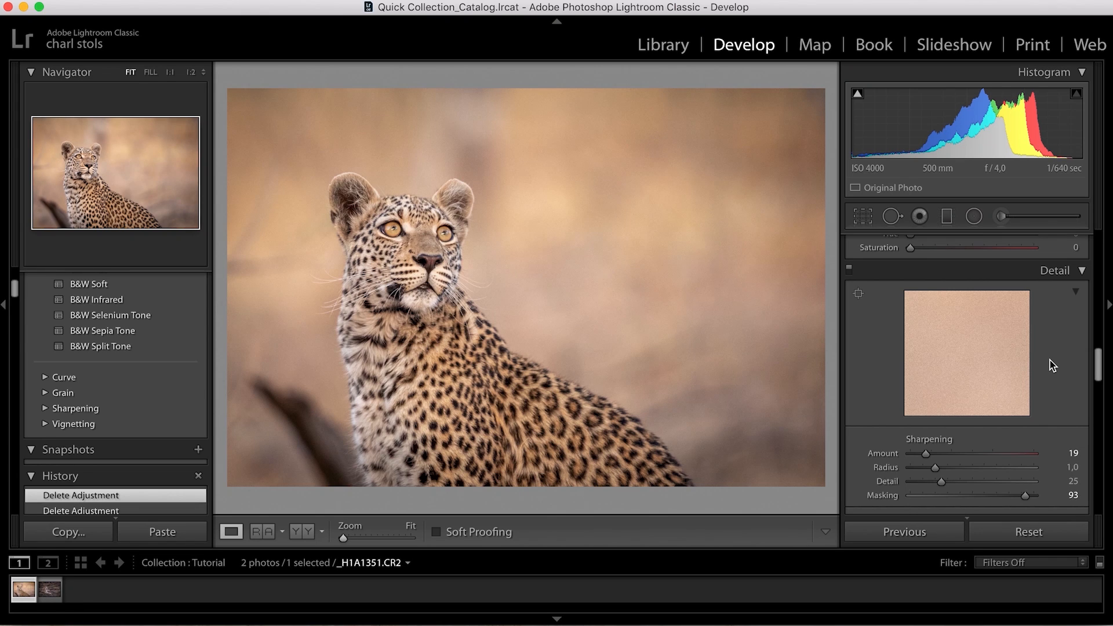
{"action": "scroll", "coordinate": [1032, 452], "scroll_direction": "down", "scroll_amount": 1}
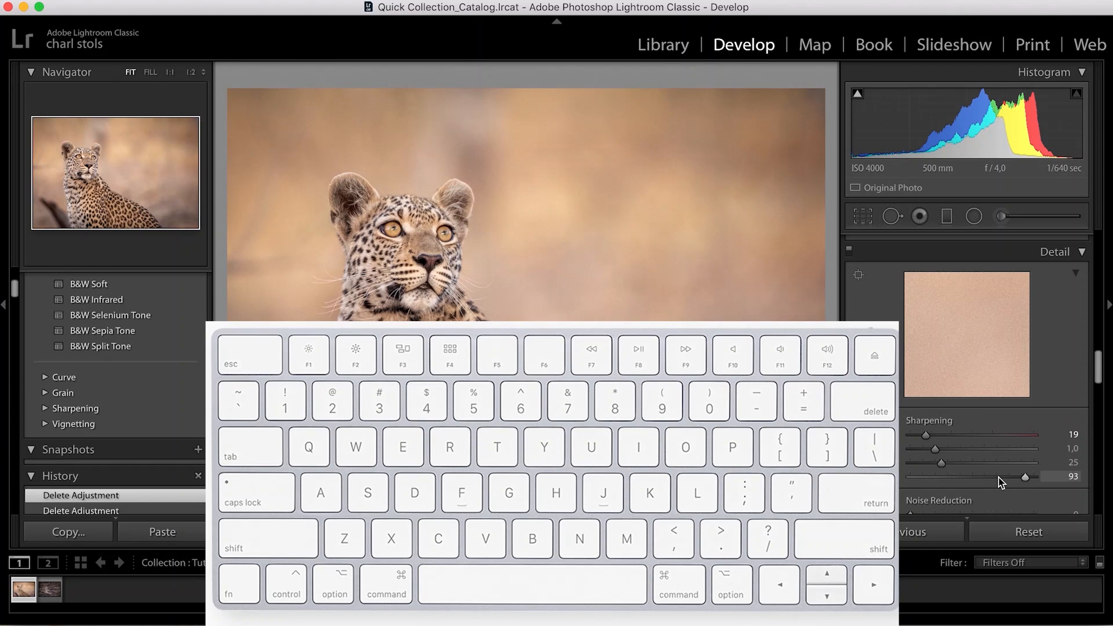
{"action": "key", "text": "alt"}
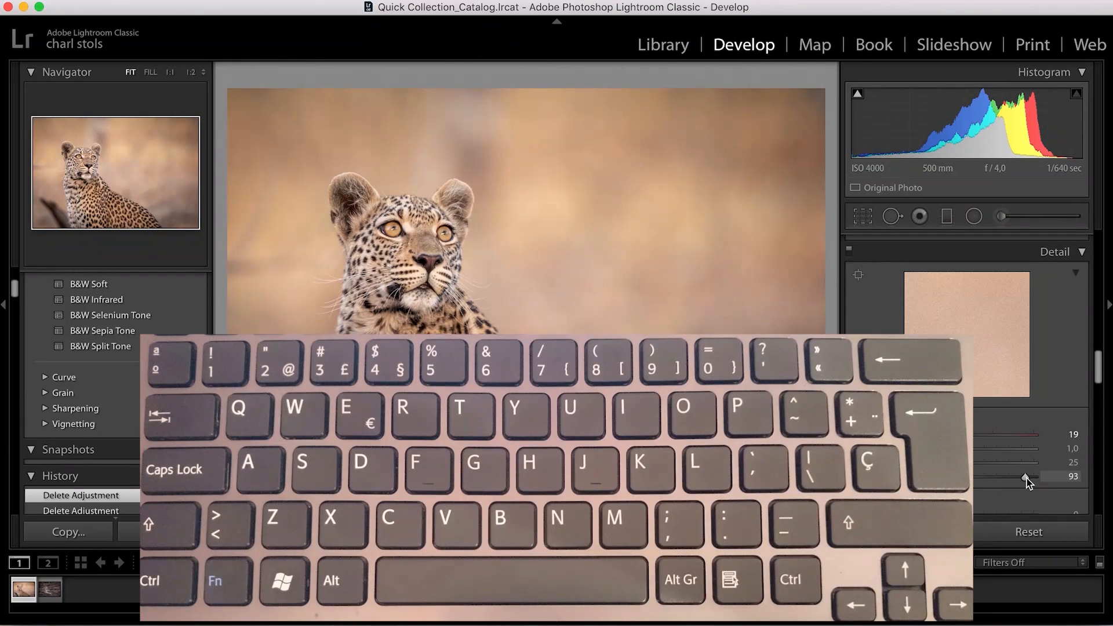
{"action": "key", "text": "alt"}
{"action": "left_click_drag", "start_coordinate": [1027, 479], "coordinate": [908, 481]}
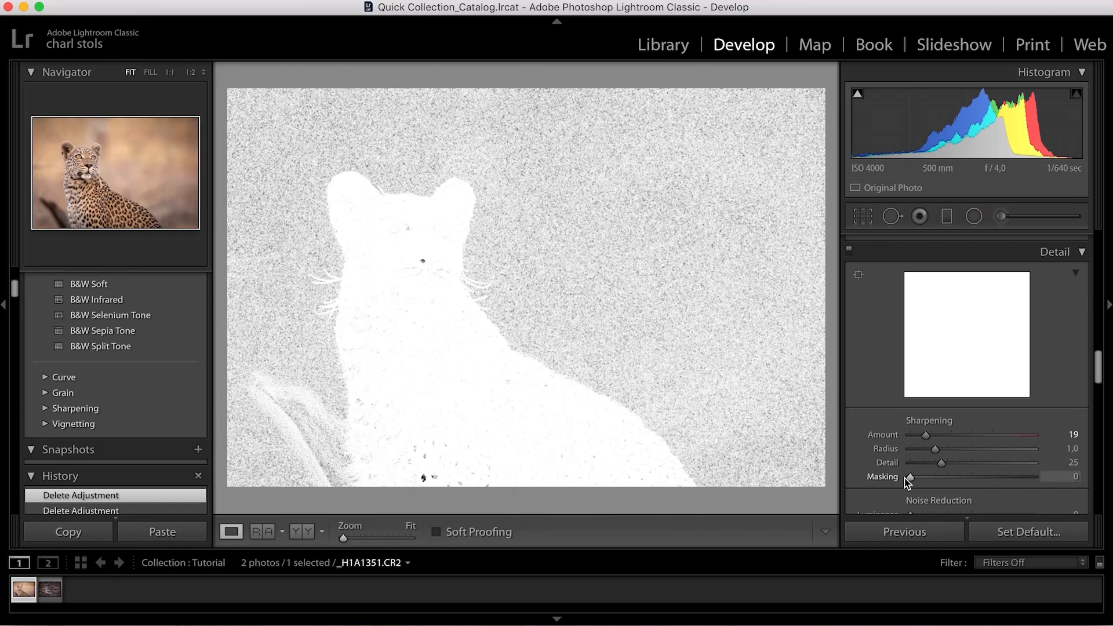
{"action": "left_click_drag", "start_coordinate": [907, 478], "coordinate": [1027, 474]}
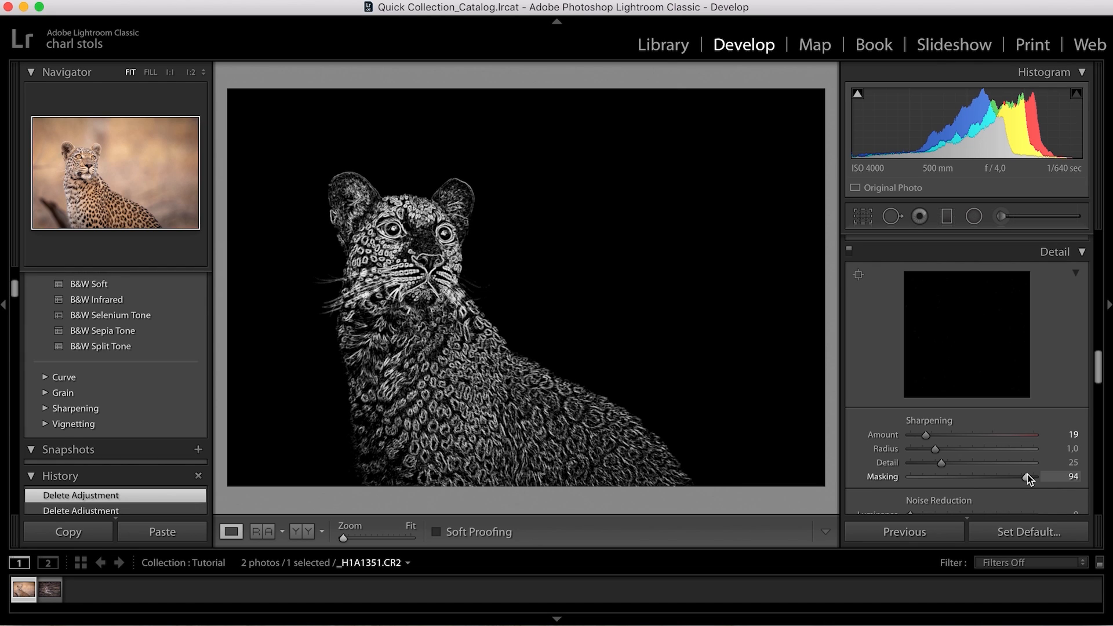
{"action": "left_click_drag", "start_coordinate": [1027, 474], "coordinate": [1027, 474]}
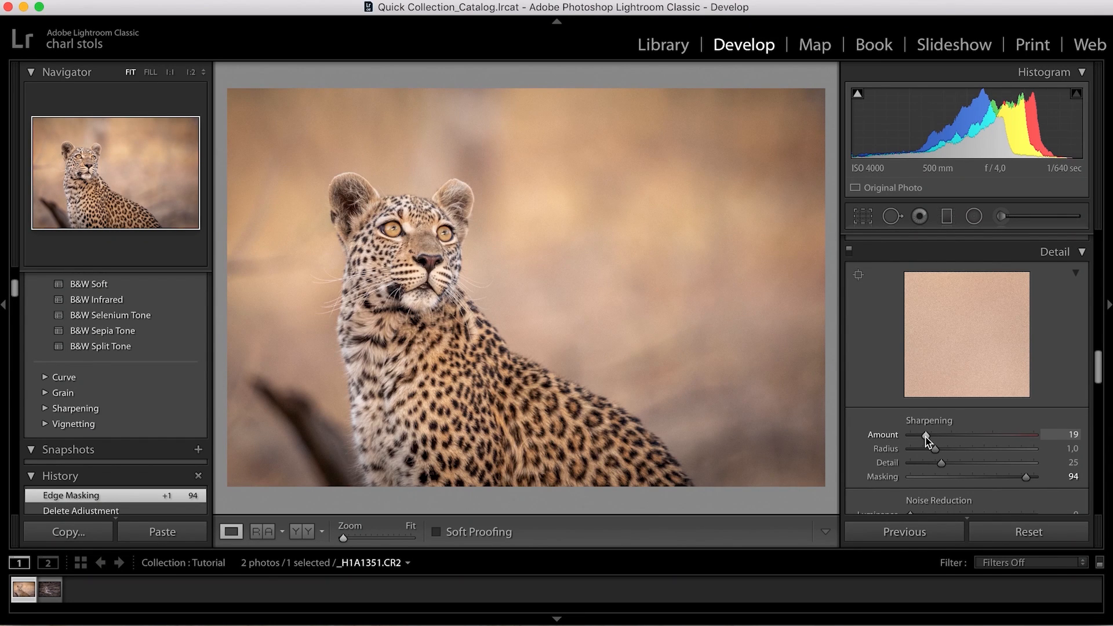
{"action": "left_click_drag", "start_coordinate": [926, 438], "coordinate": [923, 437]}
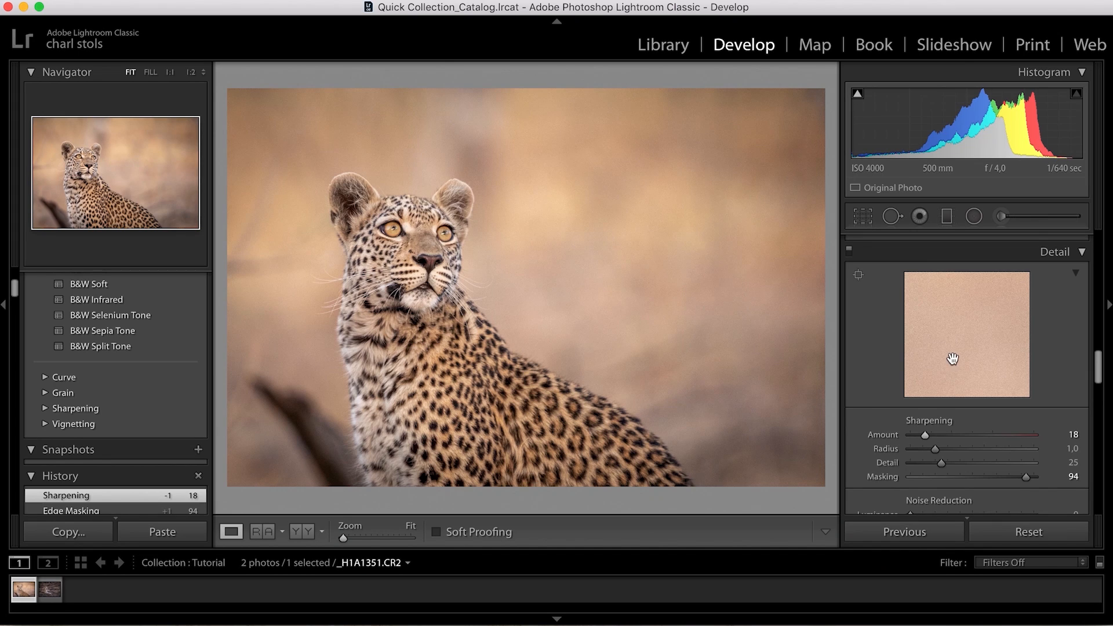
Brush an Adjustment Brush mask using the Texture effect at −80 over the blurred background to the upper right of the leopard.
{"action": "left_click", "coordinate": [1002, 218]}
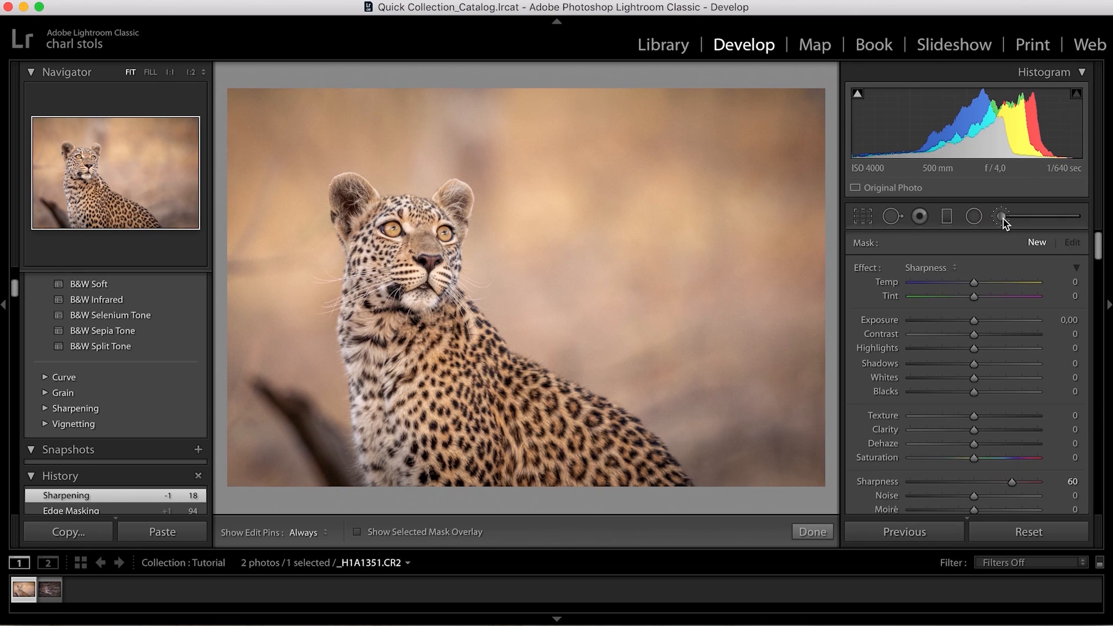
{"action": "left_click", "coordinate": [930, 269]}
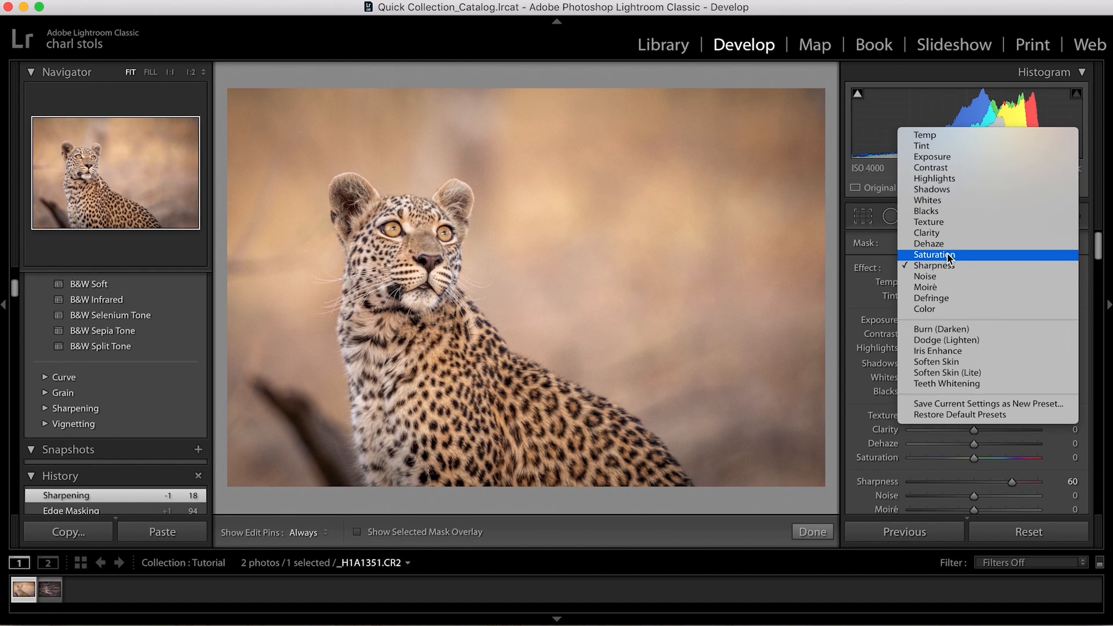
{"action": "left_click", "coordinate": [950, 223]}
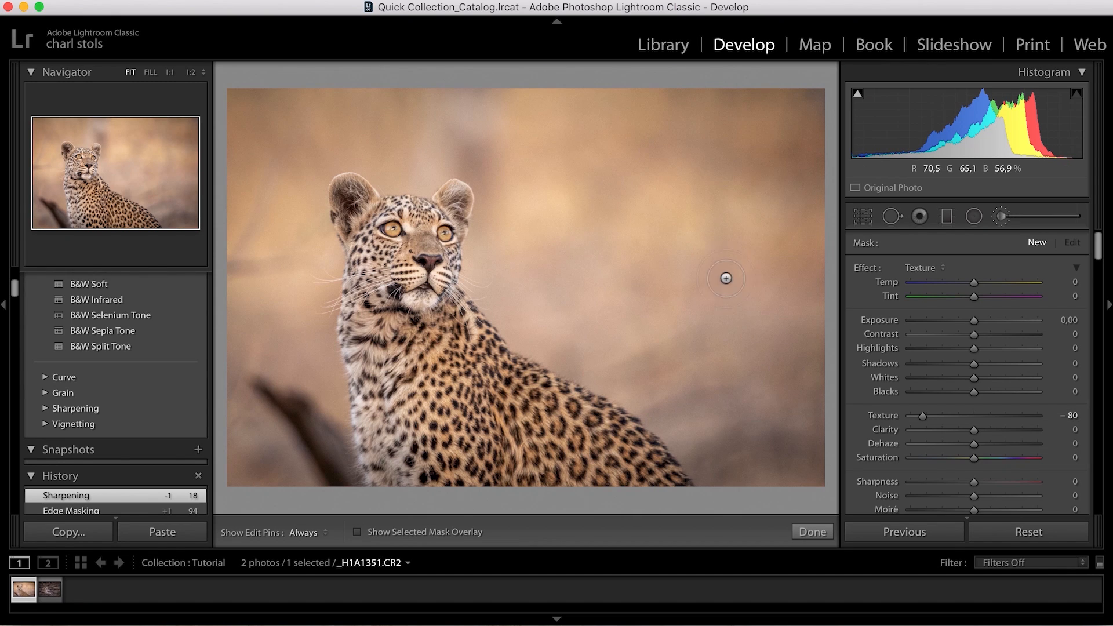
{"action": "scroll", "coordinate": [726, 244], "scroll_direction": "up", "scroll_amount": 3}
{"action": "key", "text": "h"}
{"action": "left_click_drag", "start_coordinate": [641, 224], "coordinate": [671, 272]}
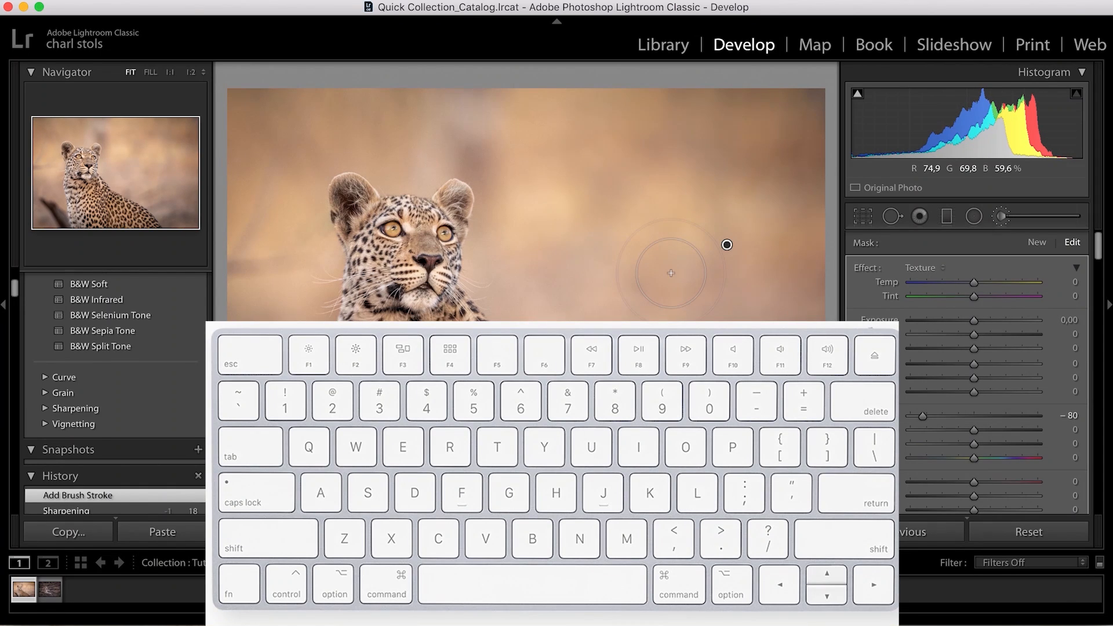
Turn on the selected mask overlay and paint the mask over most of the remaining background on both sides of the leopard.
{"action": "key", "text": "o"}
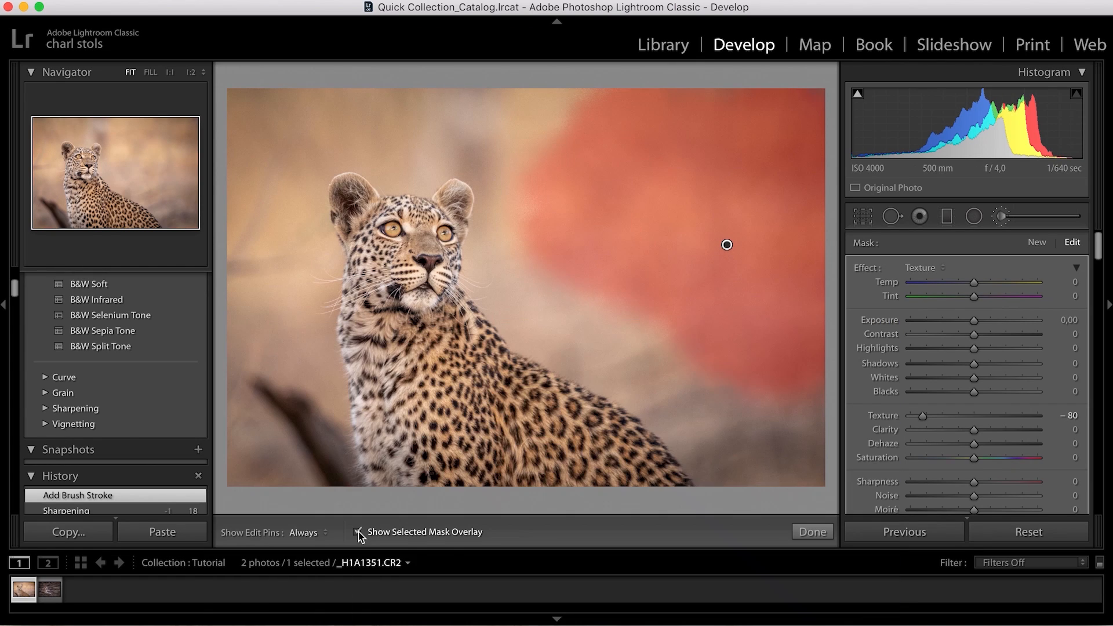
{"action": "left_click", "coordinate": [357, 532]}
{"action": "left_click", "coordinate": [357, 532]}
{"action": "key", "text": "h"}
{"action": "mouse_move", "coordinate": [636, 319]}
{"action": "left_mouse_down"}
{"action": "mouse_move", "coordinate": [750, 387]}
{"action": "mouse_move", "coordinate": [515, 136]}
{"action": "mouse_move", "coordinate": [520, 99]}
{"action": "mouse_move", "coordinate": [560, 109]}
{"action": "mouse_move", "coordinate": [482, 113]}
{"action": "mouse_move", "coordinate": [350, 84]}
{"action": "mouse_move", "coordinate": [301, 93]}
{"action": "mouse_move", "coordinate": [374, 114]}
{"action": "mouse_move", "coordinate": [504, 124]}
{"action": "mouse_move", "coordinate": [270, 128]}
{"action": "mouse_move", "coordinate": [258, 208]}
{"action": "mouse_move", "coordinate": [252, 177]}
{"action": "mouse_move", "coordinate": [261, 309]}
{"action": "mouse_move", "coordinate": [277, 373]}
{"action": "mouse_move", "coordinate": [283, 363]}
{"action": "mouse_move", "coordinate": [293, 378]}
{"action": "mouse_move", "coordinate": [289, 251]}
{"action": "mouse_move", "coordinate": [271, 448]}
{"action": "mouse_move", "coordinate": [252, 460]}
{"action": "mouse_move", "coordinate": [323, 468]}
{"action": "mouse_move", "coordinate": [288, 461]}
{"action": "mouse_move", "coordinate": [309, 446]}
{"action": "mouse_move", "coordinate": [284, 332]}
{"action": "left_mouse_up"}
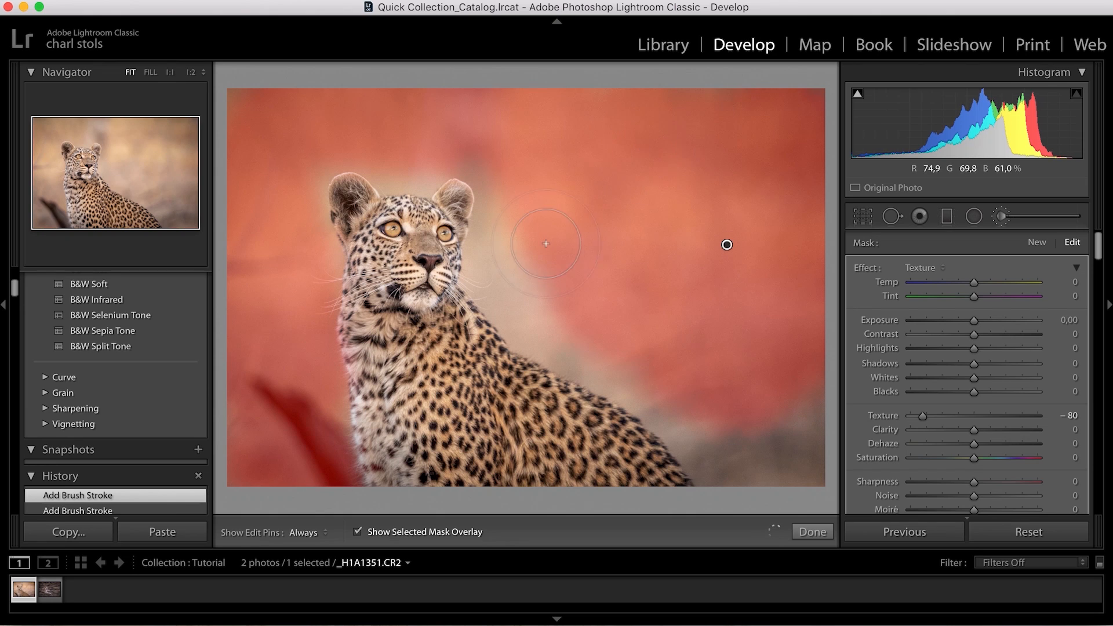
{"action": "mouse_move", "coordinate": [507, 268]}
{"action": "left_mouse_down"}
{"action": "mouse_move", "coordinate": [751, 450]}
{"action": "mouse_move", "coordinate": [795, 459]}
{"action": "mouse_move", "coordinate": [714, 433]}
{"action": "left_mouse_up"}
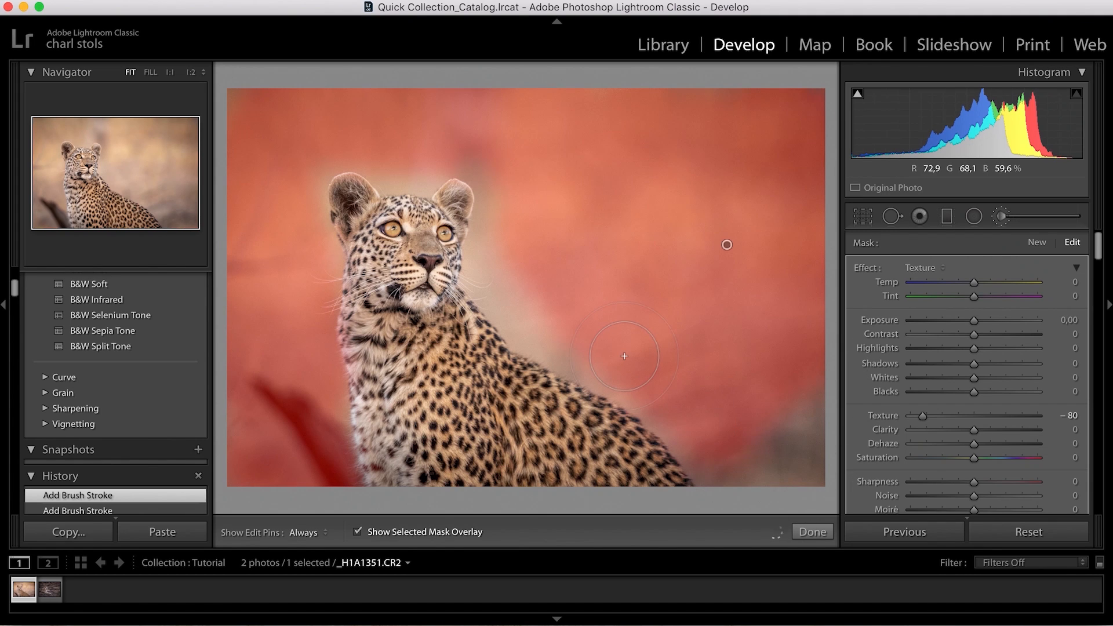
Set the brush size to 20 and Feather to 86, and paint the background gaps close to the leopard's head and back.
{"action": "scroll", "coordinate": [973, 444], "scroll_direction": "down", "scroll_amount": 5}
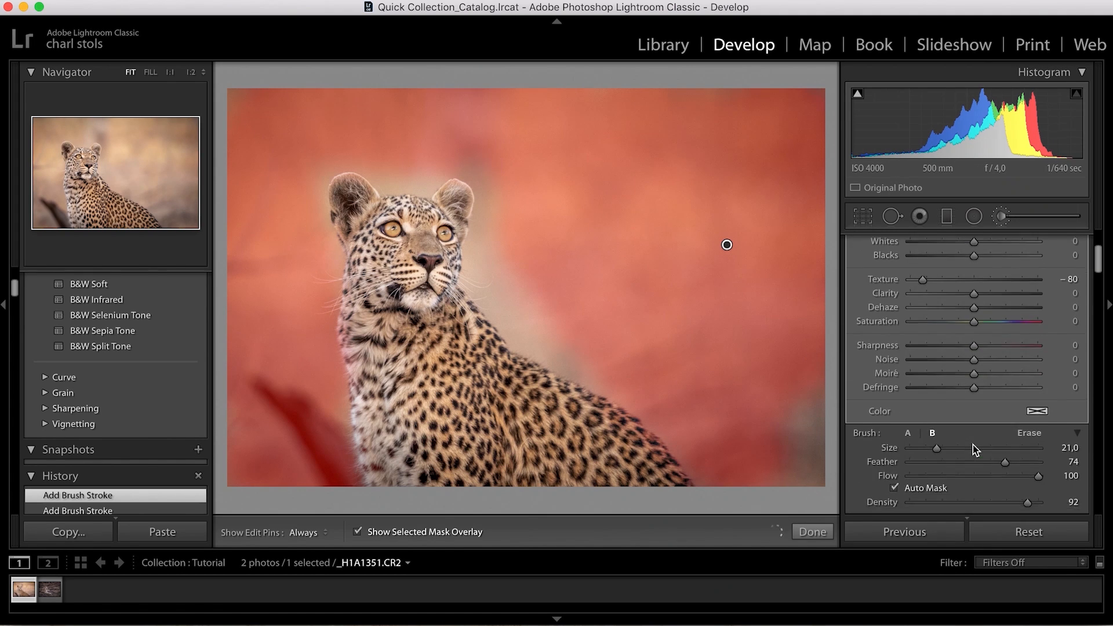
{"action": "scroll", "coordinate": [972, 444], "scroll_direction": "down", "scroll_amount": 1}
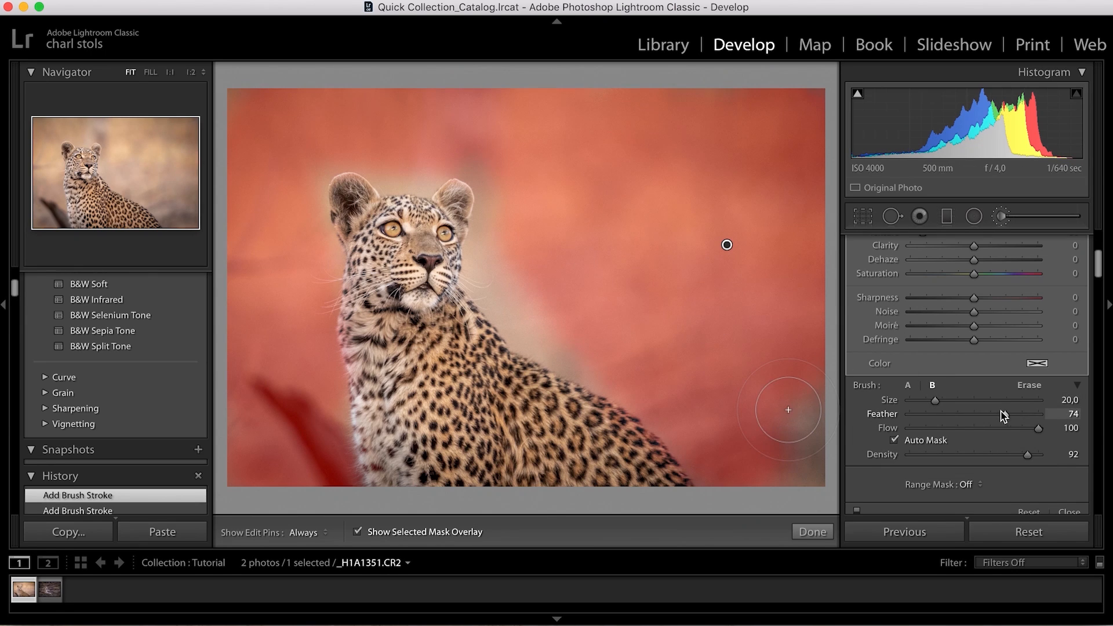
{"action": "left_click_drag", "start_coordinate": [1006, 416], "coordinate": [1021, 415]}
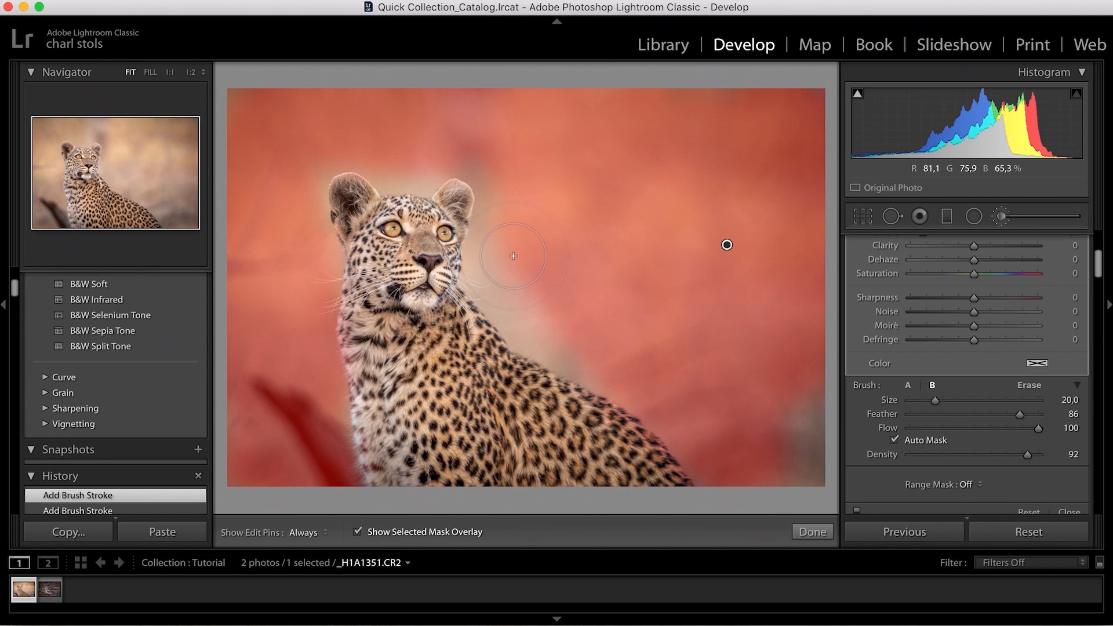
{"action": "key", "text": "h"}
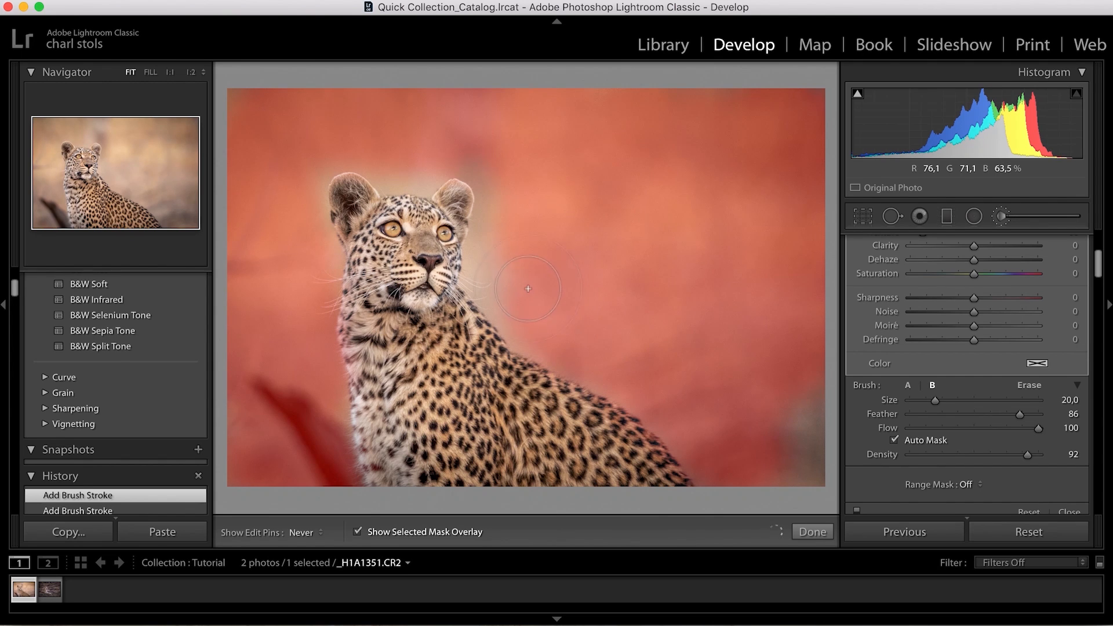
{"action": "mouse_move", "coordinate": [517, 255]}
{"action": "left_mouse_down"}
{"action": "mouse_move", "coordinate": [508, 225]}
{"action": "mouse_move", "coordinate": [505, 248]}
{"action": "mouse_move", "coordinate": [526, 291]}
{"action": "mouse_move", "coordinate": [671, 371]}
{"action": "left_mouse_up"}
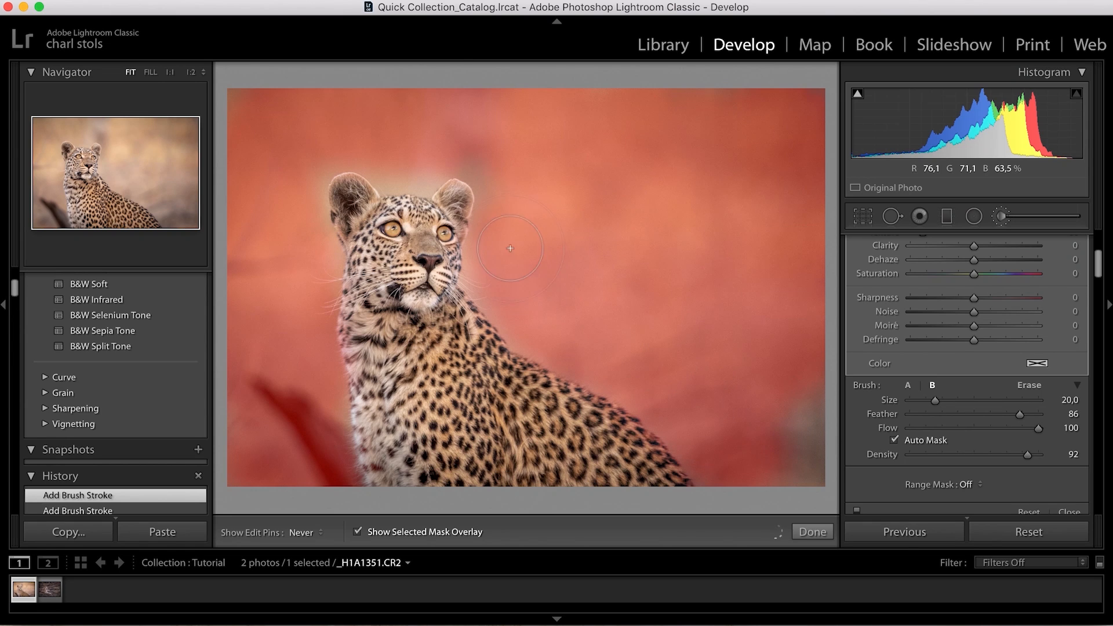
{"action": "key", "text": "h"}
{"action": "key", "text": "h"}
{"action": "mouse_move", "coordinate": [406, 154]}
{"action": "left_mouse_down"}
{"action": "mouse_move", "coordinate": [433, 139]}
{"action": "mouse_move", "coordinate": [492, 141]}
{"action": "left_mouse_up"}
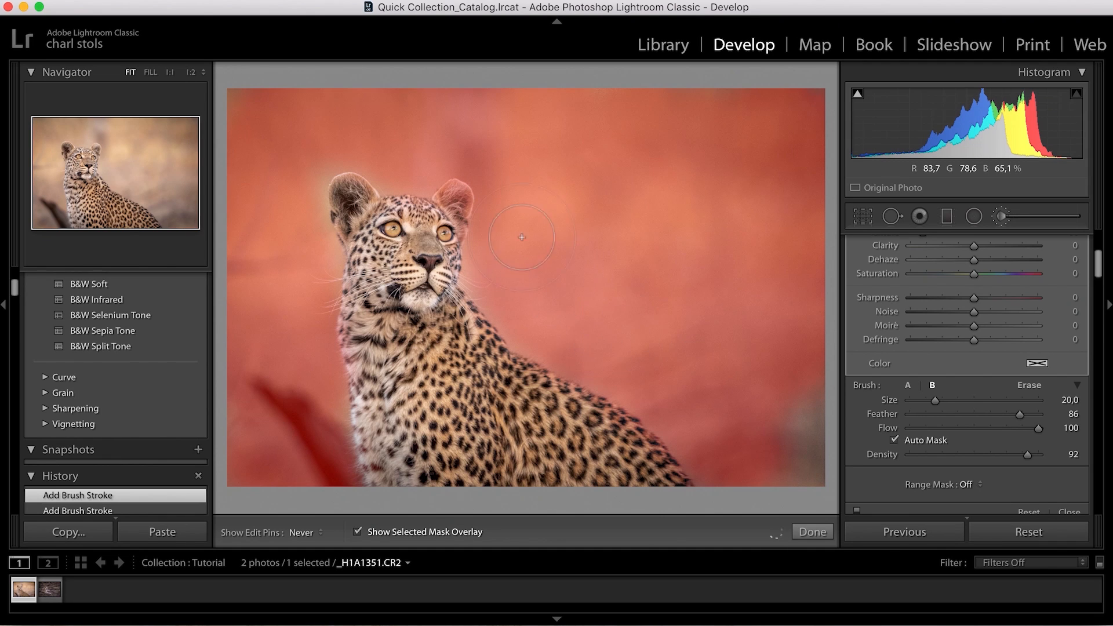
Erase the mask spill from the leopard's right-hand ear and along the edges of its body with the size 7 erase brush.
{"action": "key", "text": "h"}
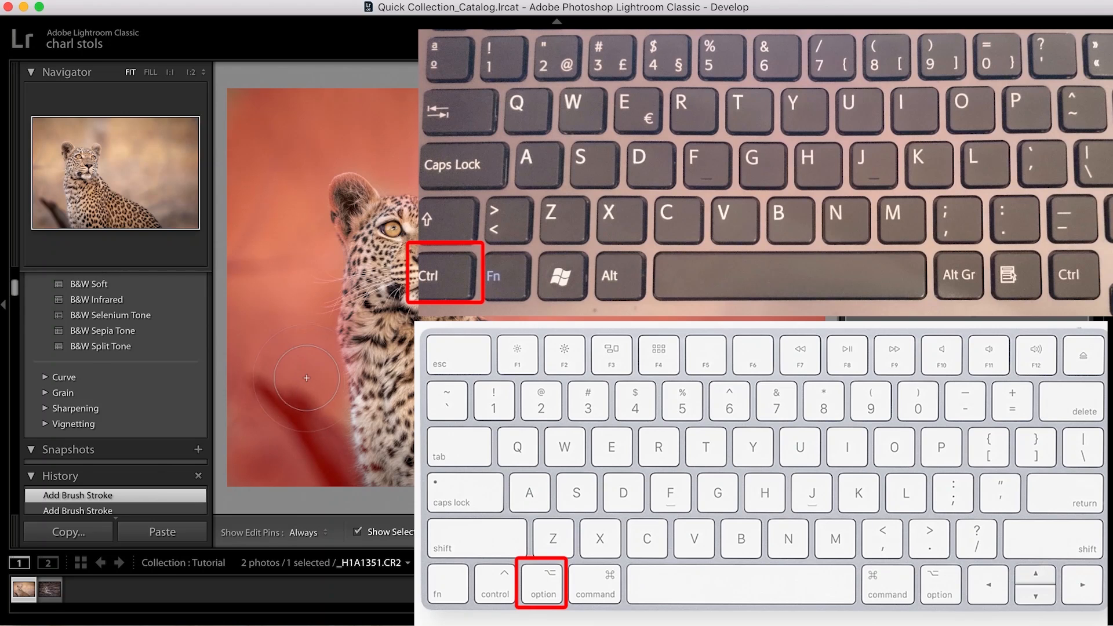
{"action": "key", "text": "alt"}
{"action": "key", "text": "alt"}
{"action": "key", "text": "h"}
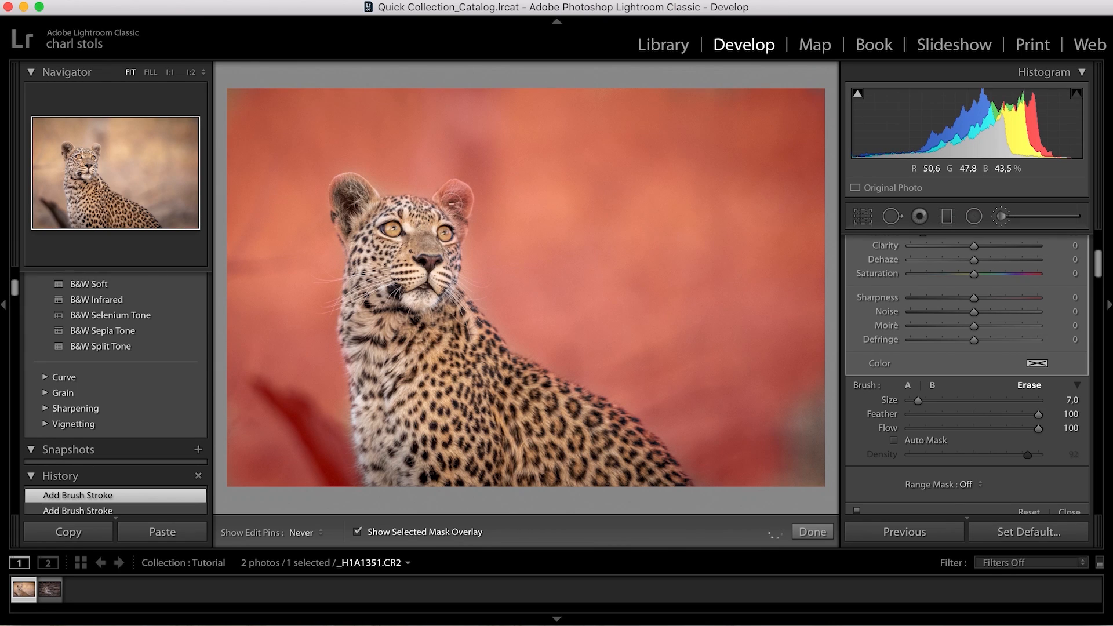
{"action": "left_click_drag", "start_coordinate": [458, 206], "coordinate": [444, 255]}
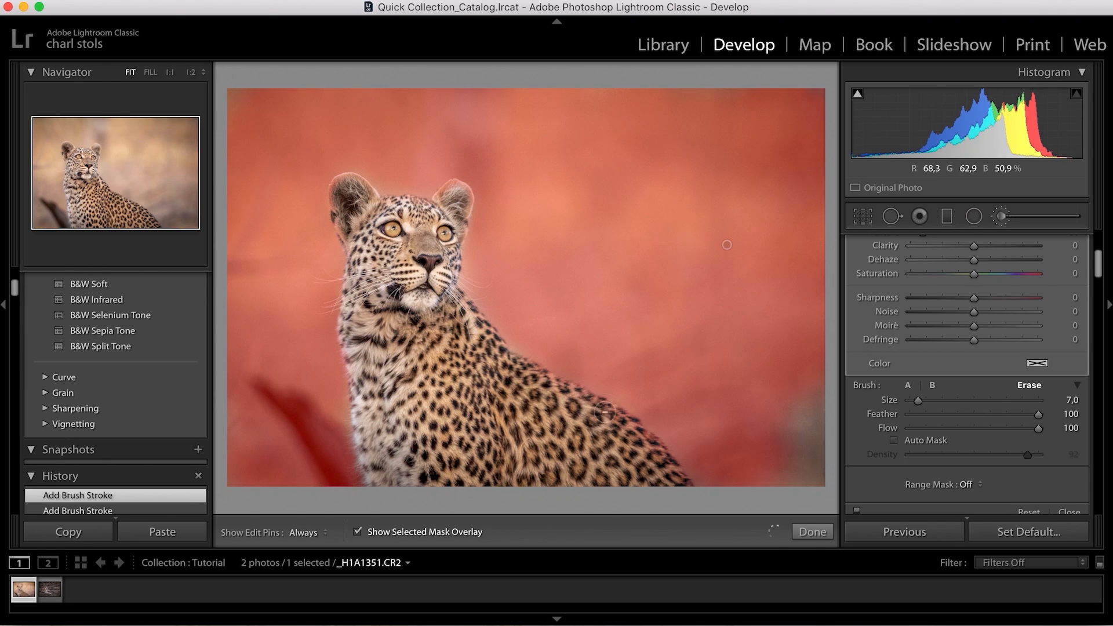
{"action": "key", "text": "h"}
{"action": "key", "text": "alt"}
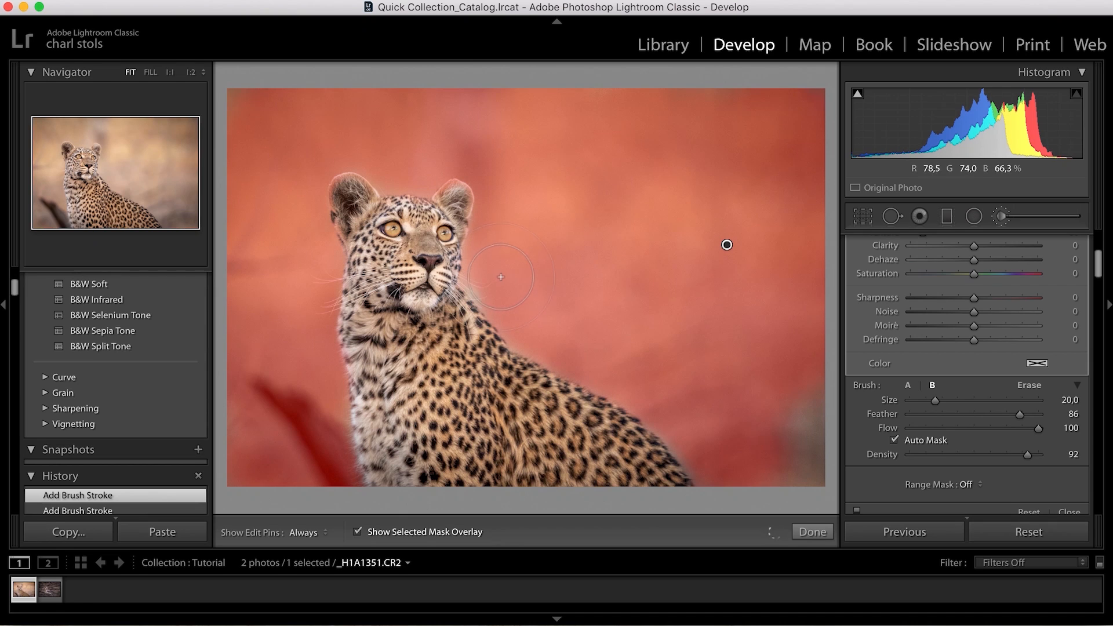
Reduce the painting brush to size 14 and refine the mask edge around the leopard's head by painting and erasing.
{"action": "key", "text": "bracketleft"}
{"action": "key", "text": "bracketleft"}
{"action": "key", "text": "bracketleft"}
{"action": "key", "text": "h"}
{"action": "key", "text": "alt"}
{"action": "key", "text": "h"}
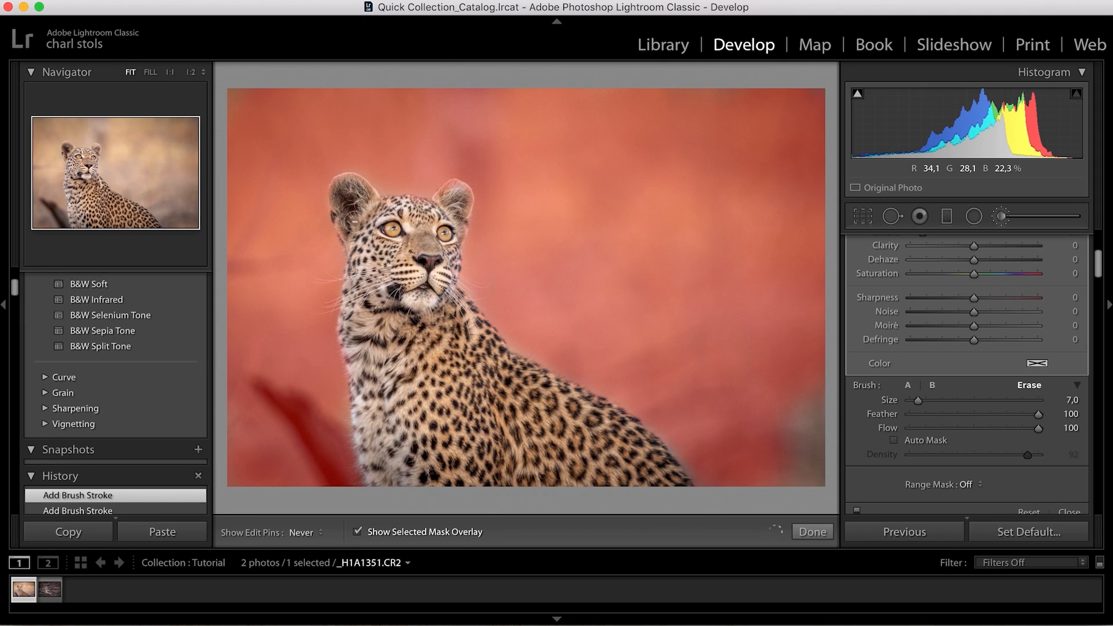
{"action": "key", "text": "h"}
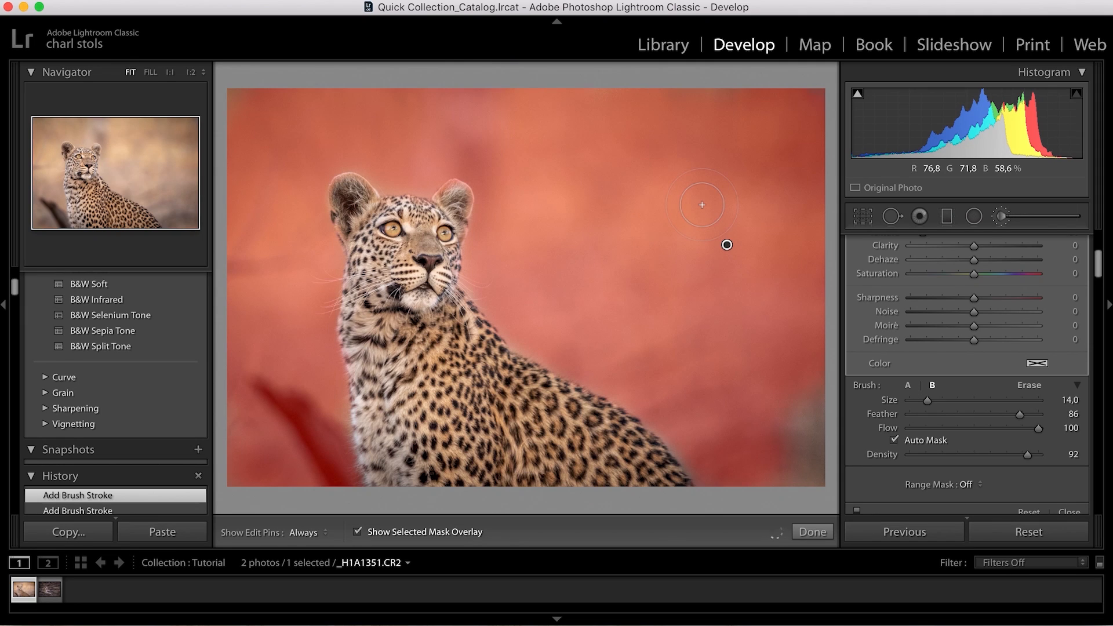
Hide the mask overlay and set the brush adjustment's Noise to 71, checking the smoothed background at 1:1.
{"action": "key", "text": "o"}
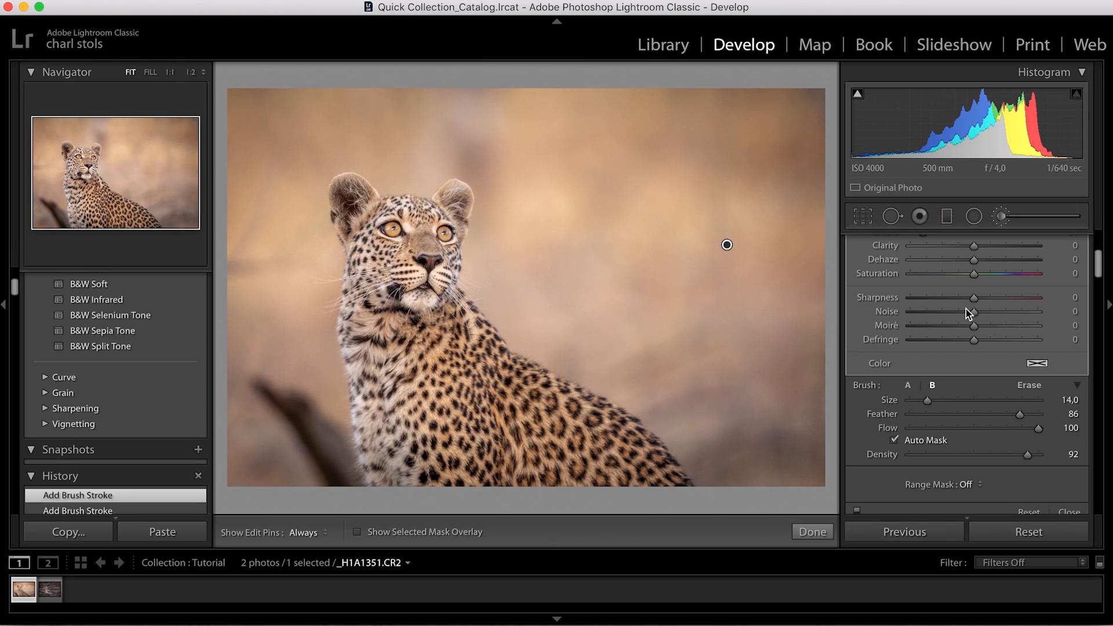
{"action": "scroll", "coordinate": [997, 329], "scroll_direction": "up", "scroll_amount": 4}
{"action": "scroll", "coordinate": [997, 325], "scroll_direction": "up", "scroll_amount": 1}
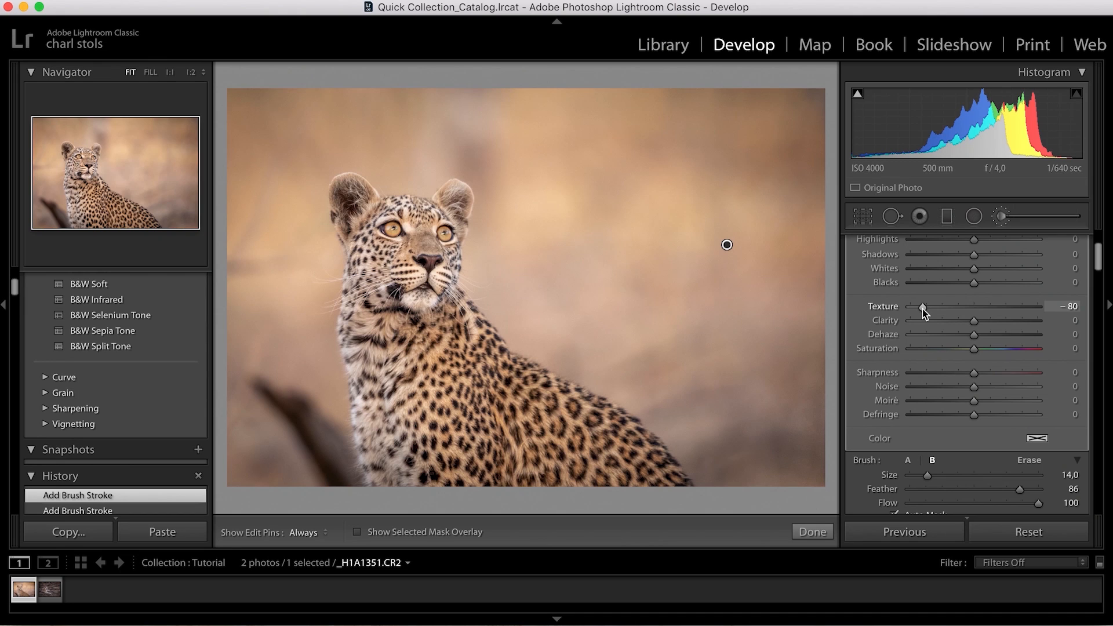
{"action": "key", "text": "z"}
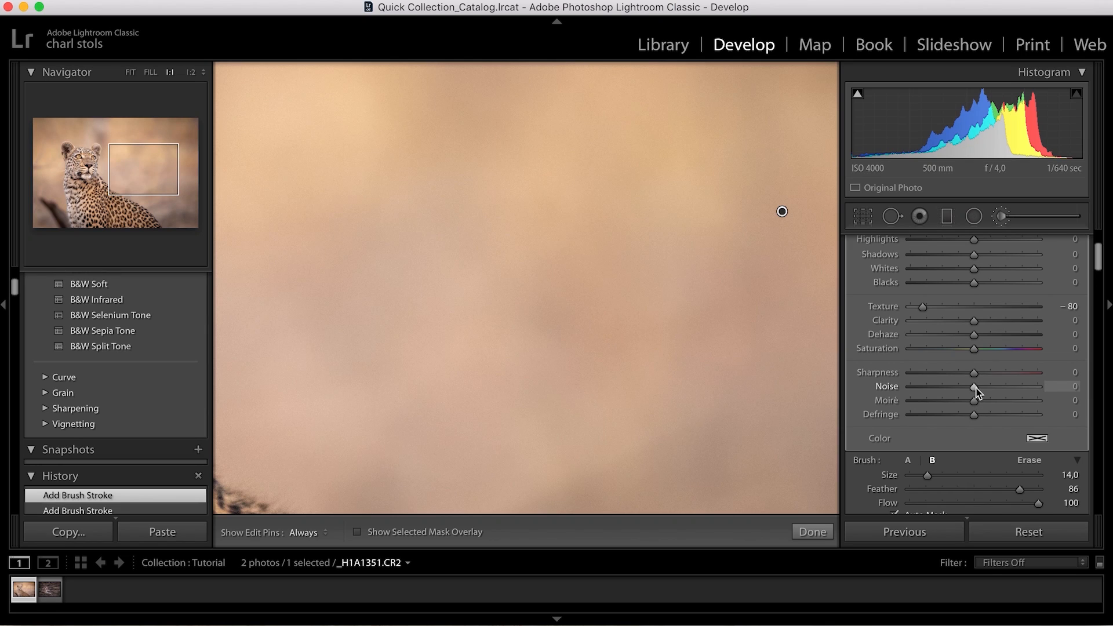
{"action": "left_click", "coordinate": [1020, 386]}
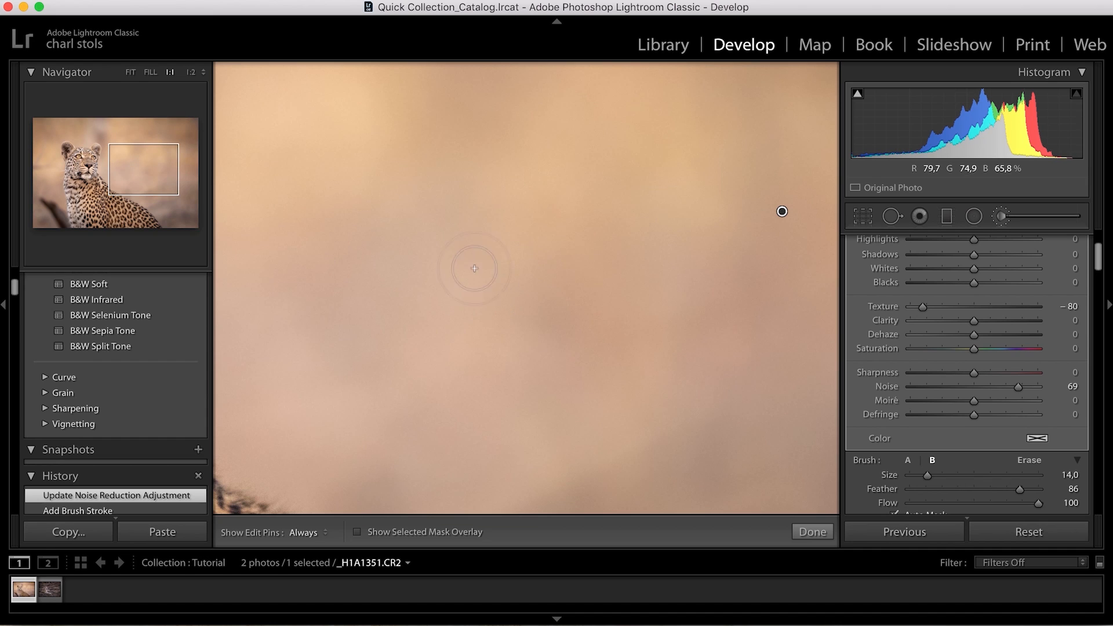
{"action": "key", "text": "z"}
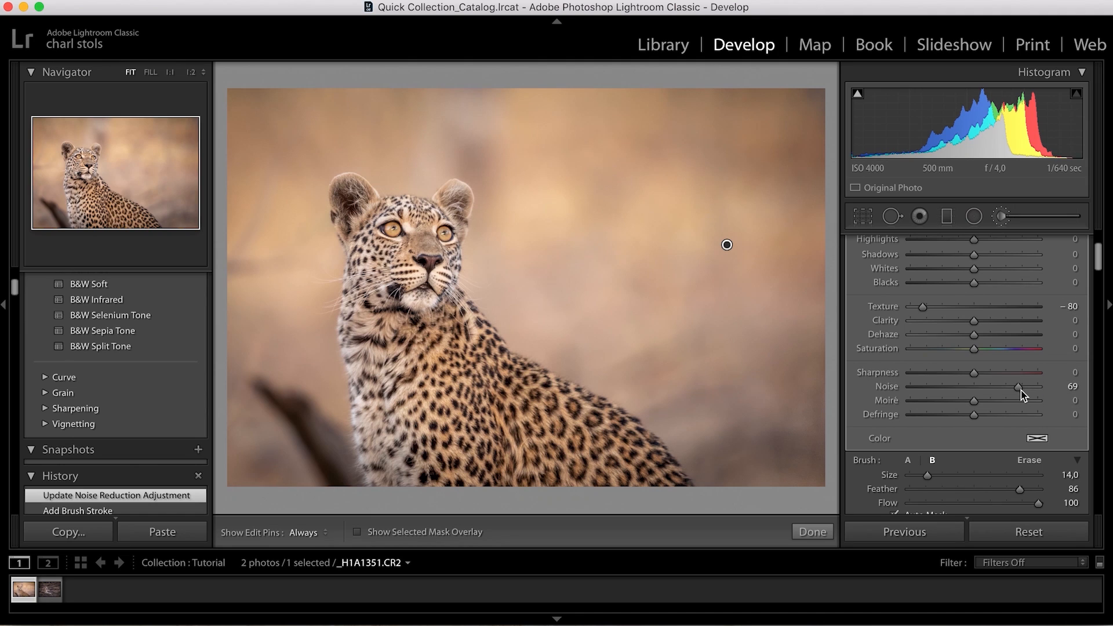
{"action": "key", "text": "Up"}
{"action": "key", "text": "Up"}
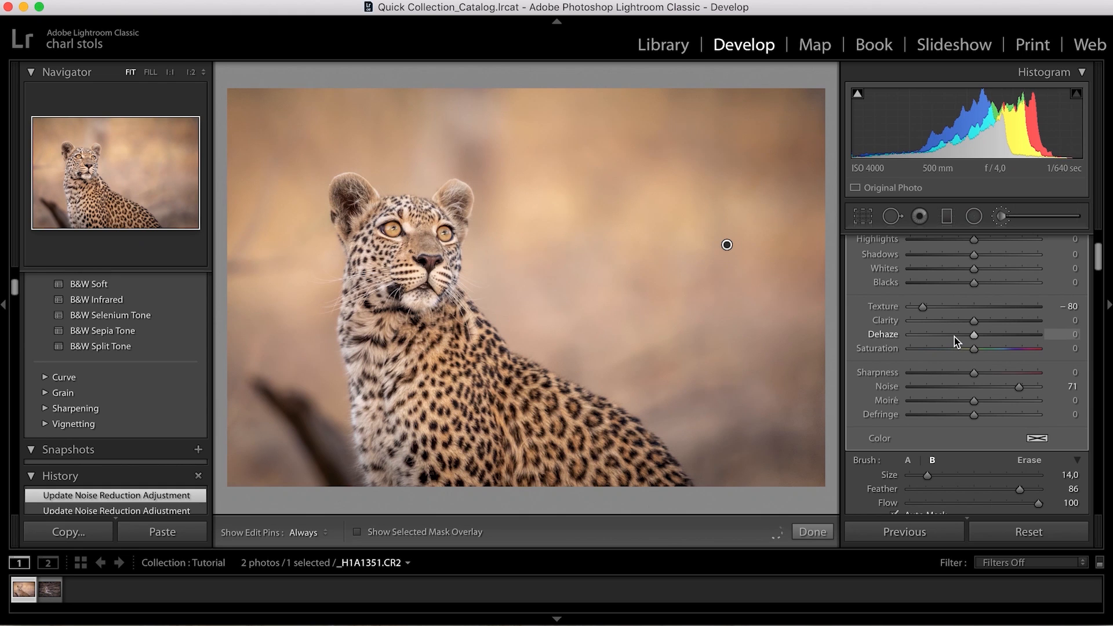
Start a new brush adjustment using the Sharpness effect with Sharpness at 60.
{"action": "scroll", "coordinate": [981, 288], "scroll_direction": "up", "scroll_amount": 3}
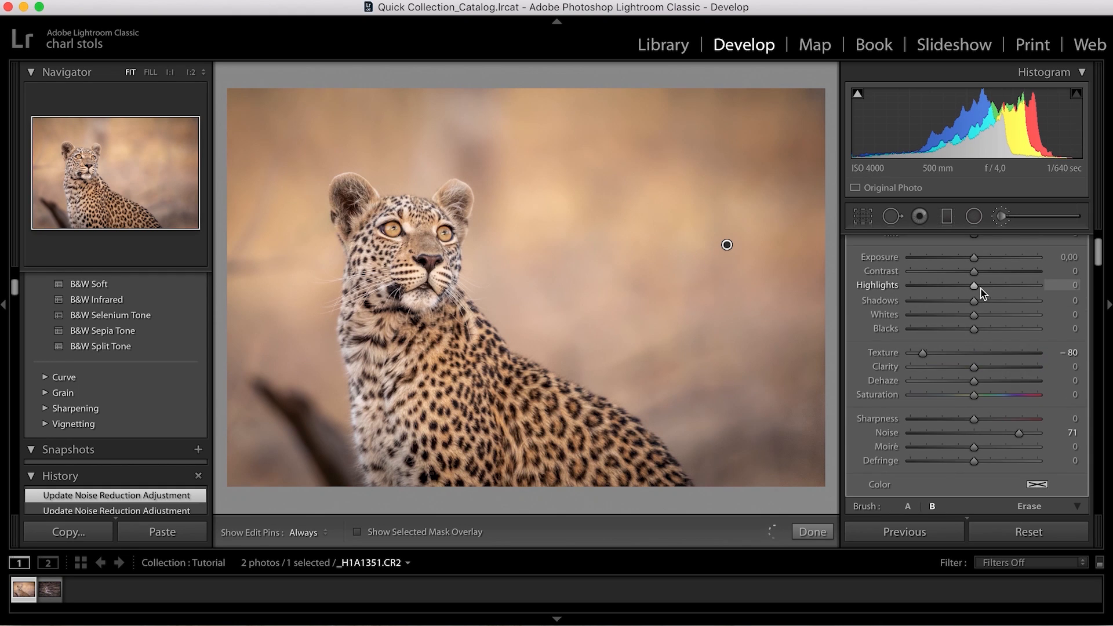
{"action": "scroll", "coordinate": [993, 290], "scroll_direction": "up", "scroll_amount": 3}
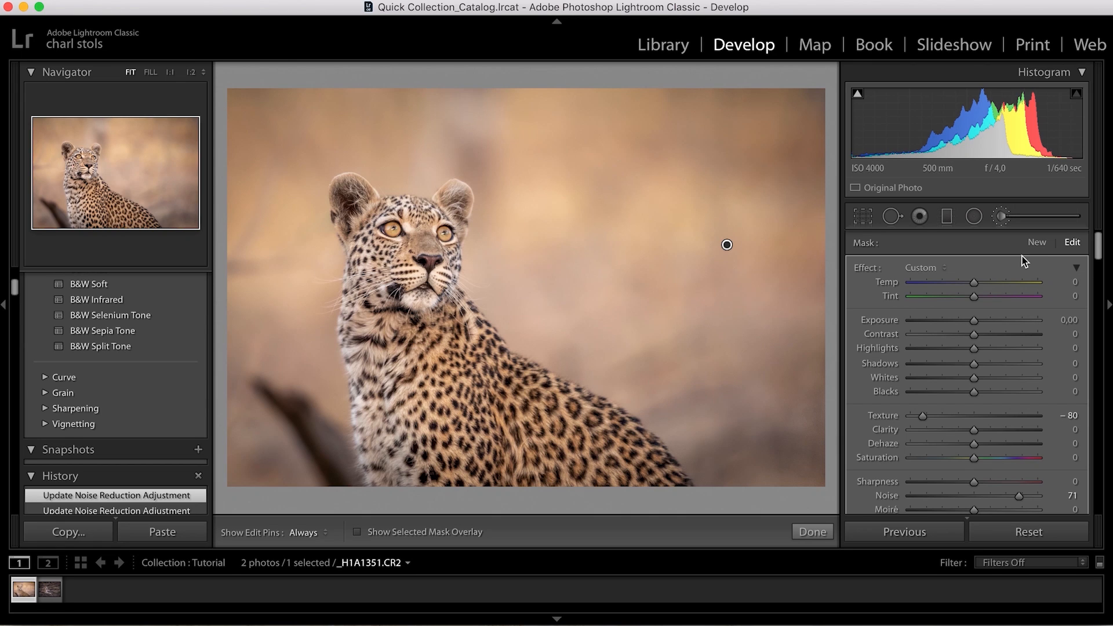
{"action": "left_click", "coordinate": [1037, 246]}
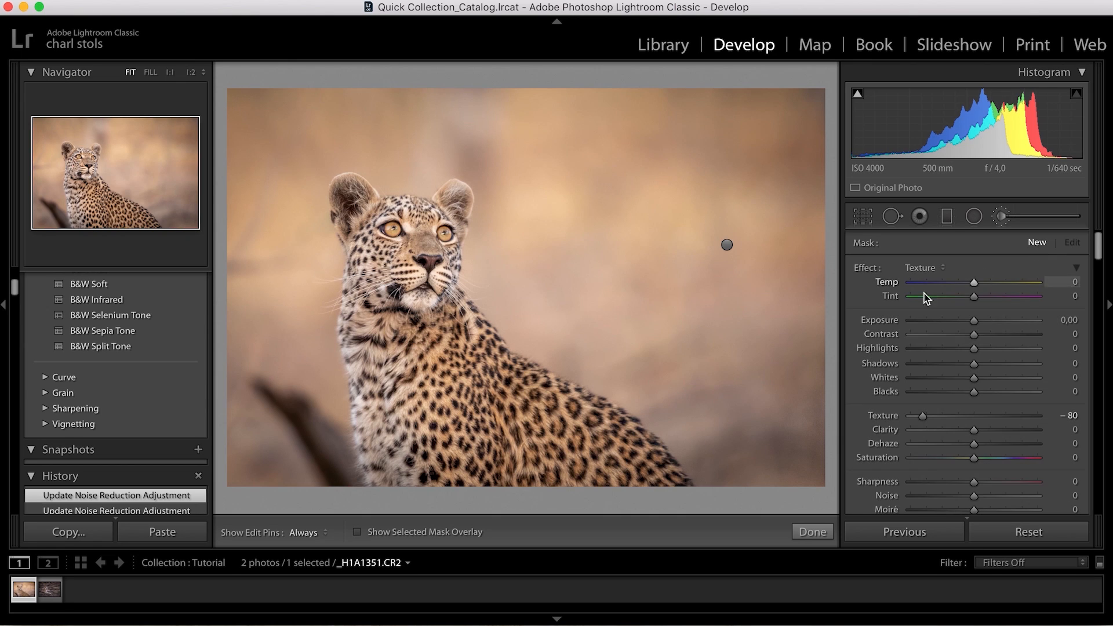
{"action": "left_click", "coordinate": [924, 270]}
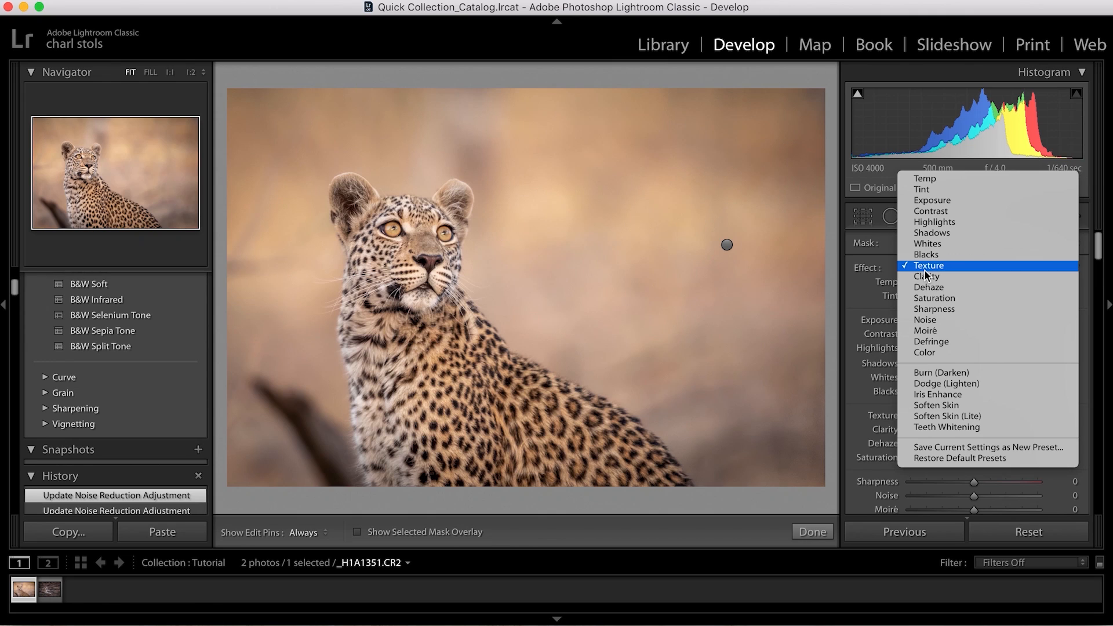
{"action": "left_click", "coordinate": [947, 312]}
{"action": "scroll", "coordinate": [1000, 392], "scroll_direction": "down", "scroll_amount": 3}
{"action": "scroll", "coordinate": [1009, 405], "scroll_direction": "down", "scroll_amount": 1}
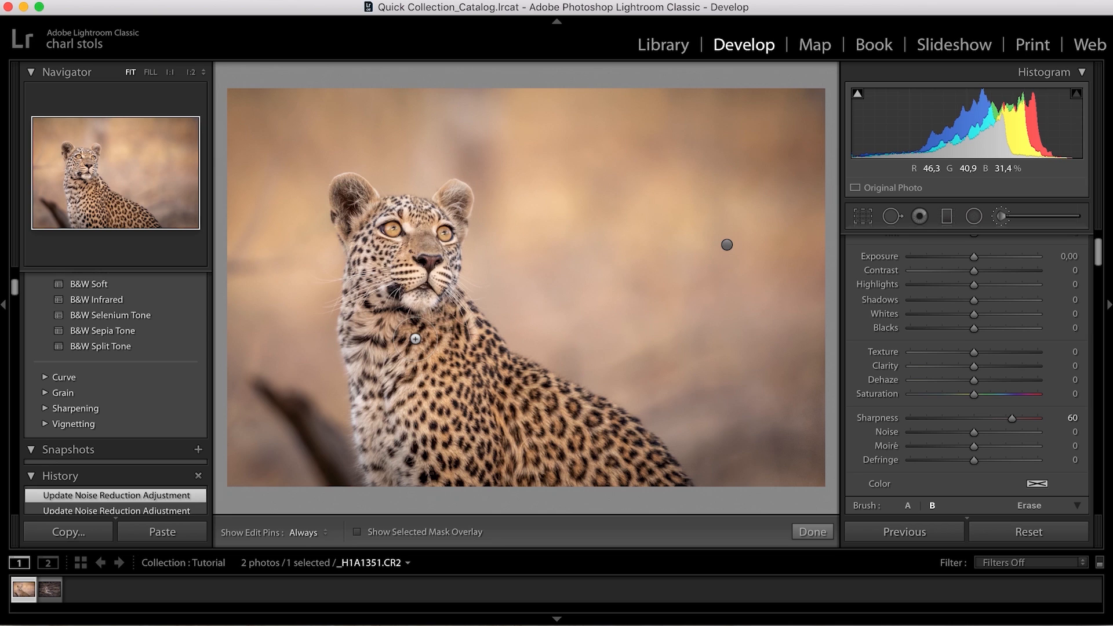
Paint the sharpening over the leopard's face and body, showing the mask overlay to fill missed areas along the chest and back.
{"action": "key", "text": "h"}
{"action": "left_click_drag", "start_coordinate": [374, 237], "coordinate": [400, 284]}
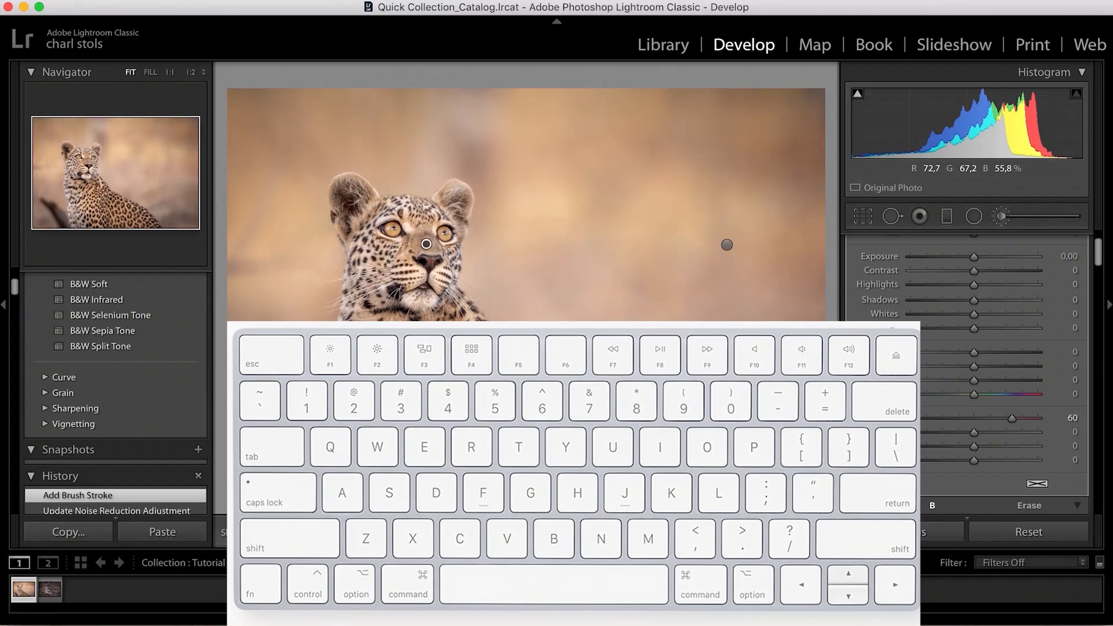
{"action": "key", "text": "o"}
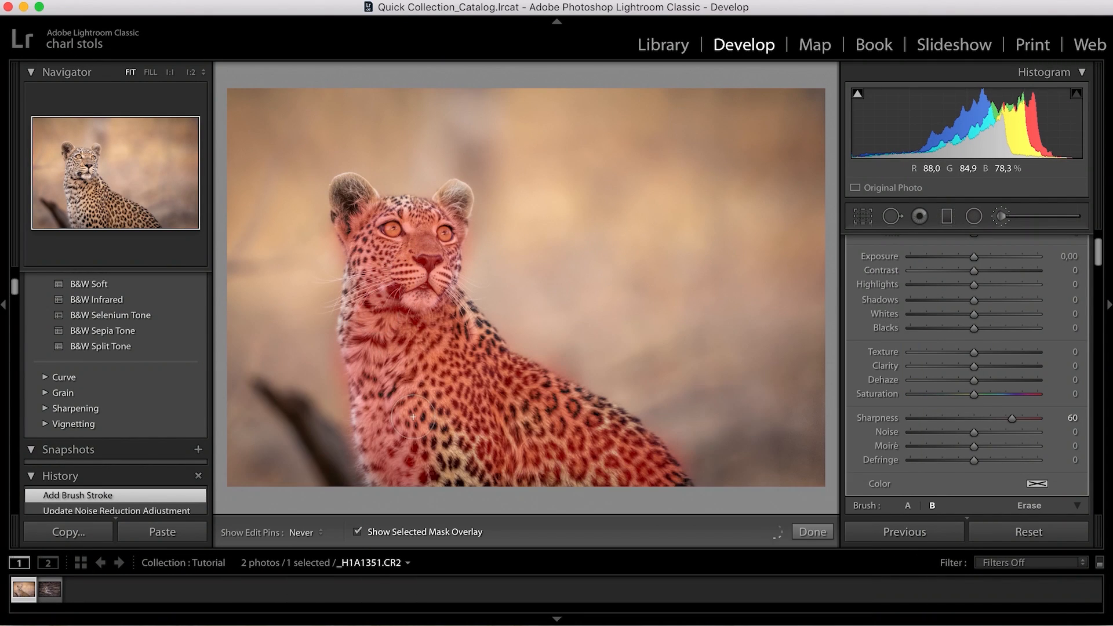
{"action": "mouse_move", "coordinate": [575, 470]}
{"action": "left_mouse_down"}
{"action": "mouse_move", "coordinate": [464, 468]}
{"action": "mouse_move", "coordinate": [409, 302]}
{"action": "left_mouse_up"}
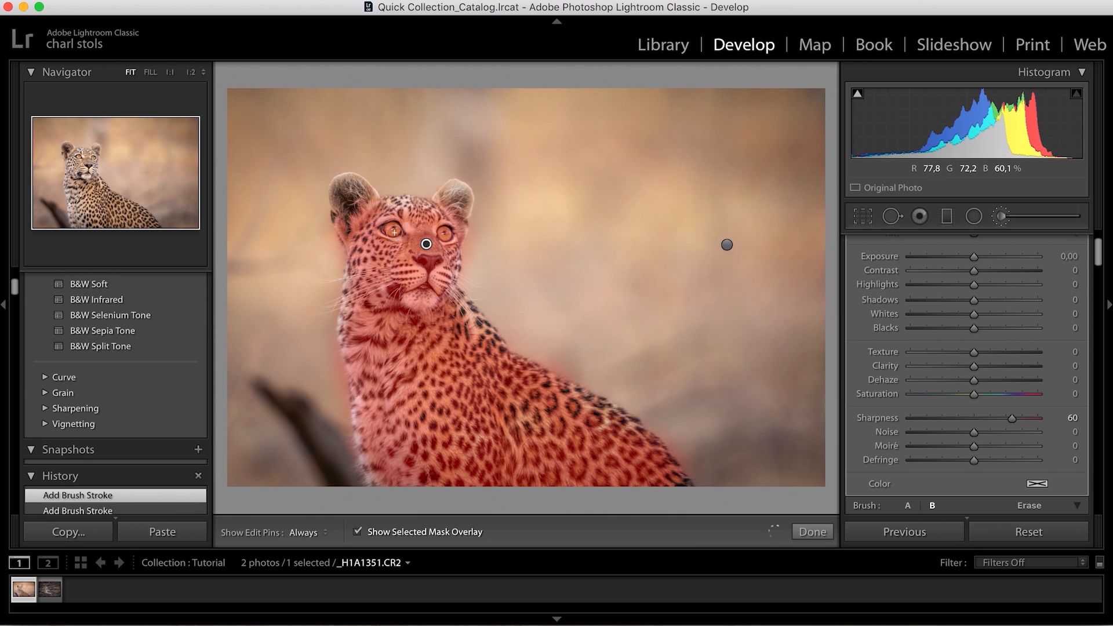
Extend the sharpening mask onto both of the leopard's ears and hide the mask overlay.
{"action": "key", "text": "h"}
{"action": "left_click_drag", "start_coordinate": [344, 200], "coordinate": [361, 195]}
{"action": "mouse_move", "coordinate": [464, 200]}
{"action": "left_mouse_down"}
{"action": "mouse_move", "coordinate": [458, 186]}
{"action": "mouse_move", "coordinate": [466, 210]}
{"action": "left_mouse_up"}
{"action": "key", "text": "h"}
{"action": "key", "text": "o"}
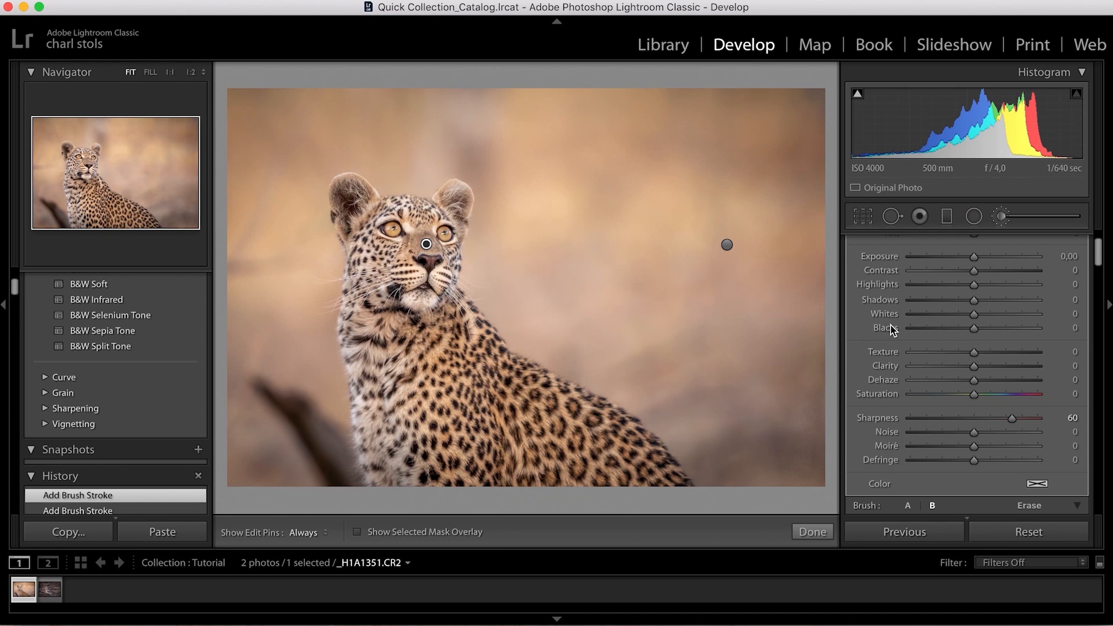
Add another brush adjustment with Sharpness at 29, paint it over the leopard's eyes, and close the adjustment brush.
{"action": "scroll", "coordinate": [890, 325], "scroll_direction": "up", "scroll_amount": 3}
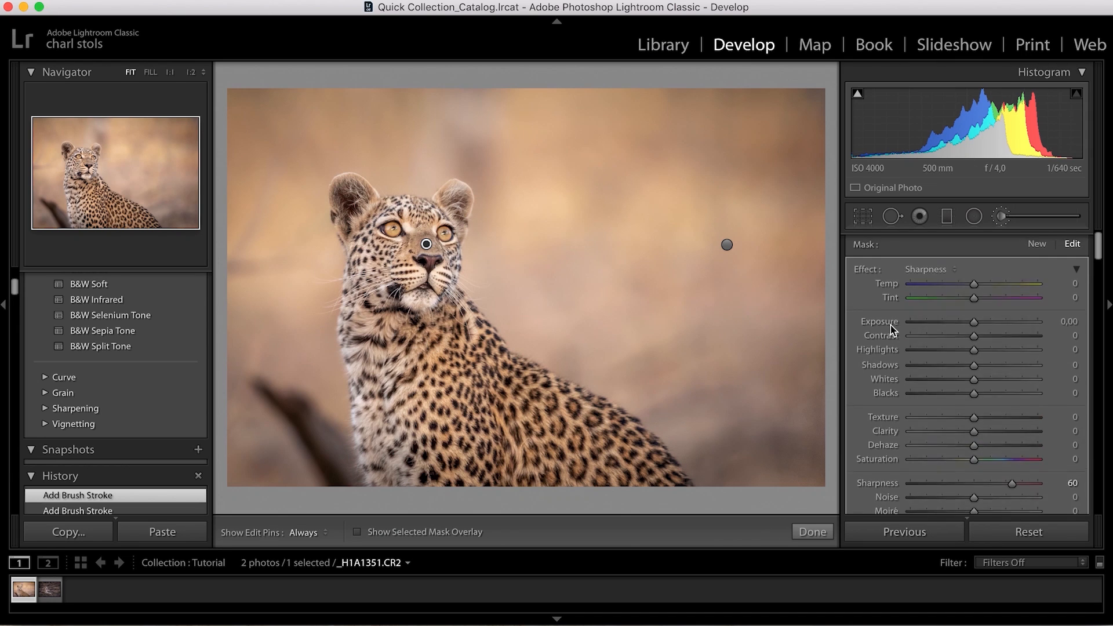
{"action": "left_click", "coordinate": [1036, 242]}
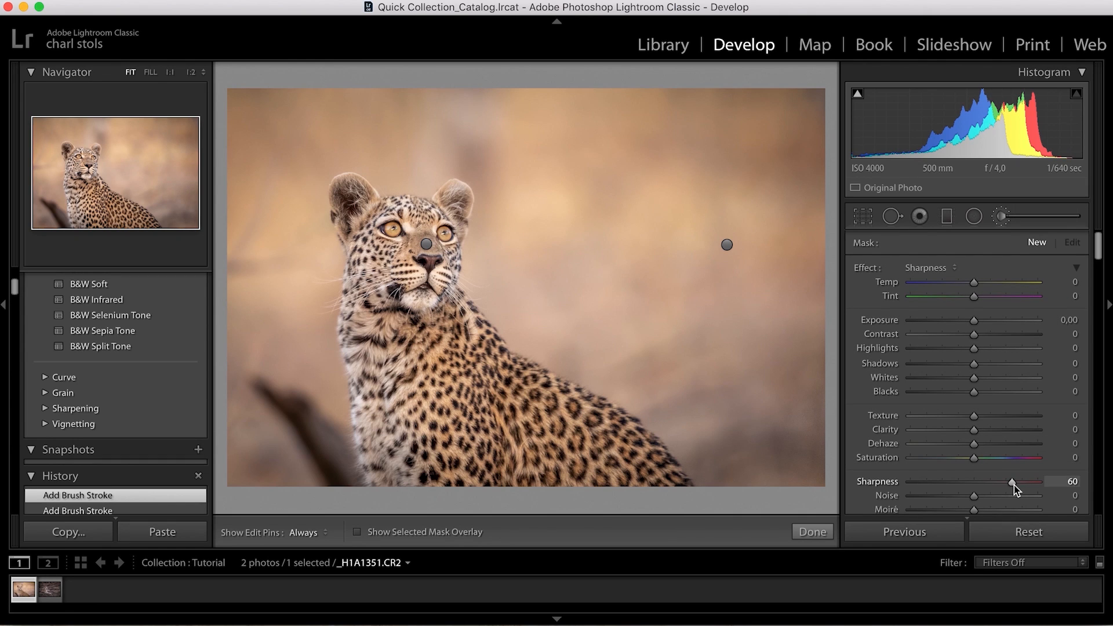
{"action": "left_click_drag", "start_coordinate": [1003, 484], "coordinate": [992, 485]}
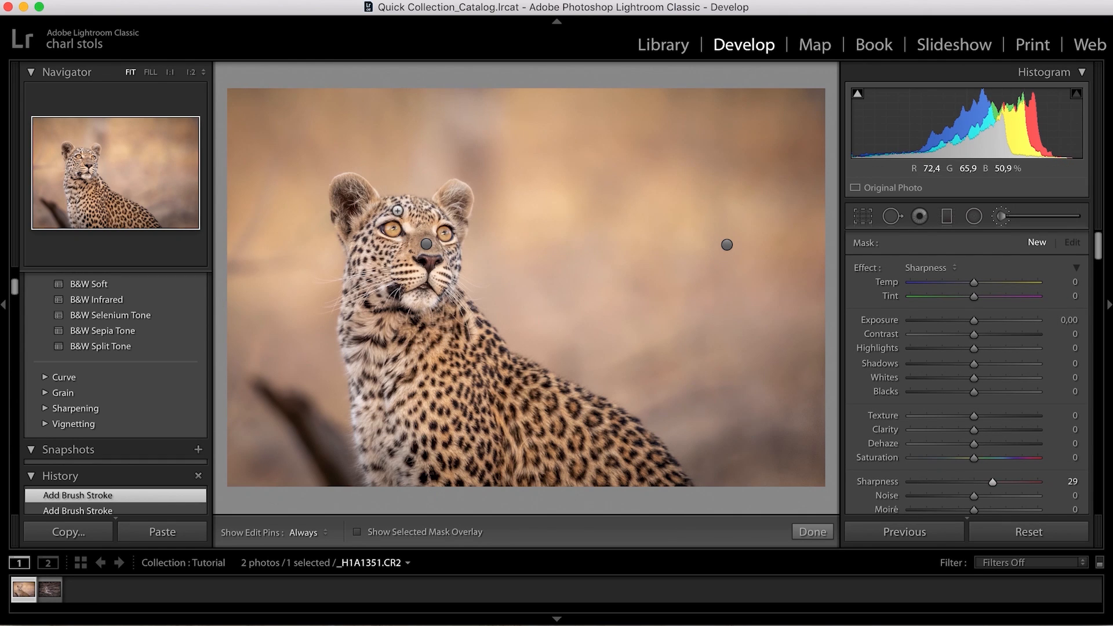
{"action": "left_click_drag", "start_coordinate": [397, 210], "coordinate": [394, 231]}
{"action": "key", "text": "h"}
{"action": "key", "text": "h"}
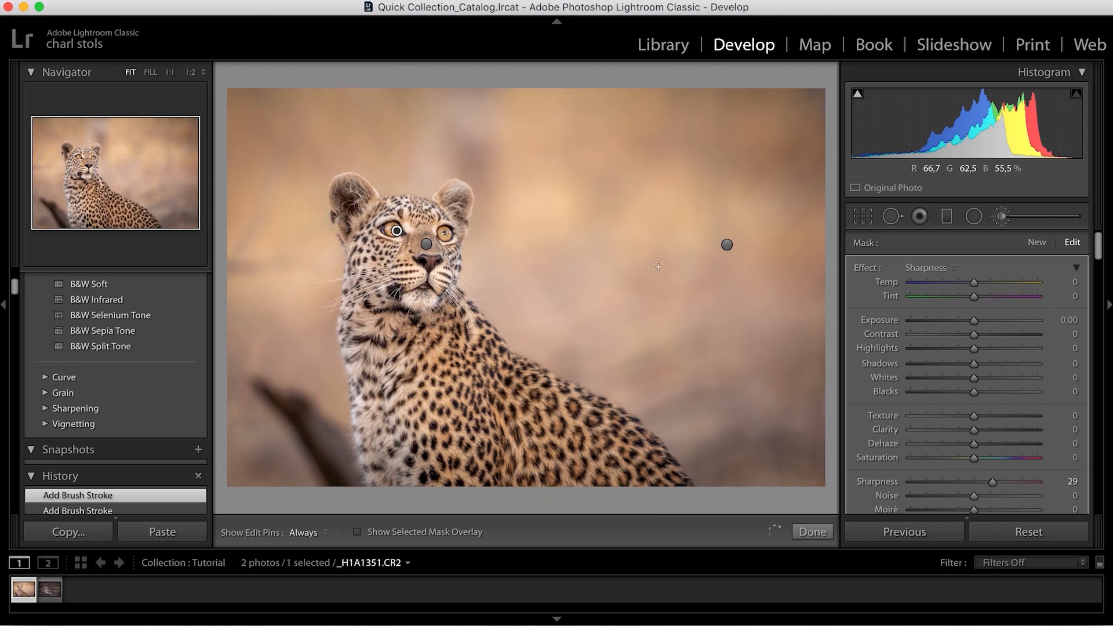
{"action": "left_click", "coordinate": [1002, 221]}
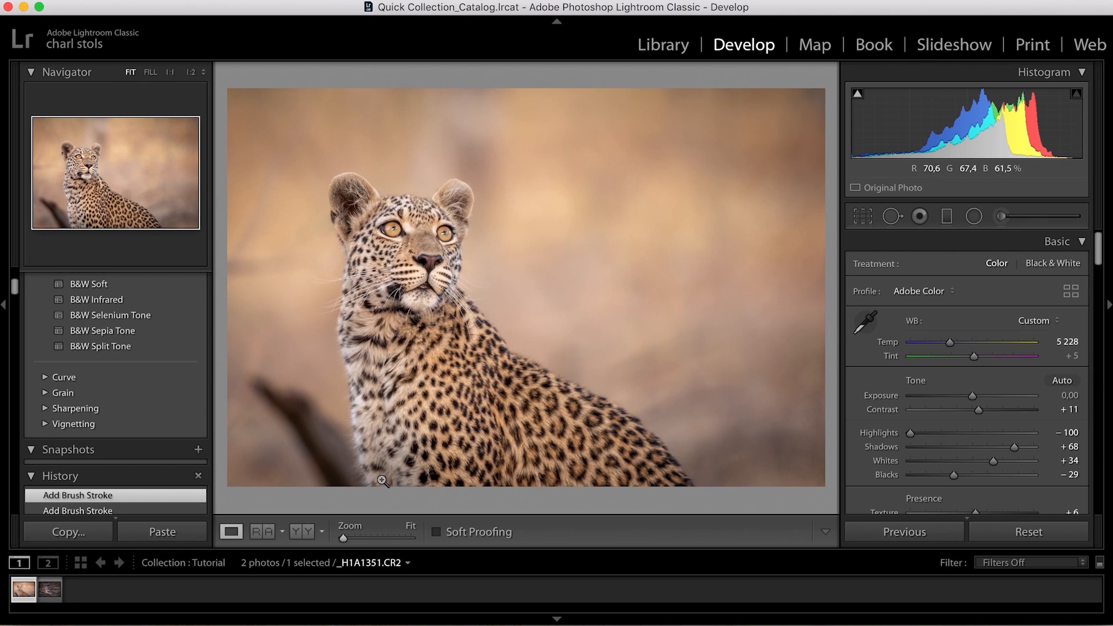
Compare the before and after versions side by side at 1:1 on the background and the leopard's face, and return to the single-photo view.
{"action": "left_click", "coordinate": [303, 531]}
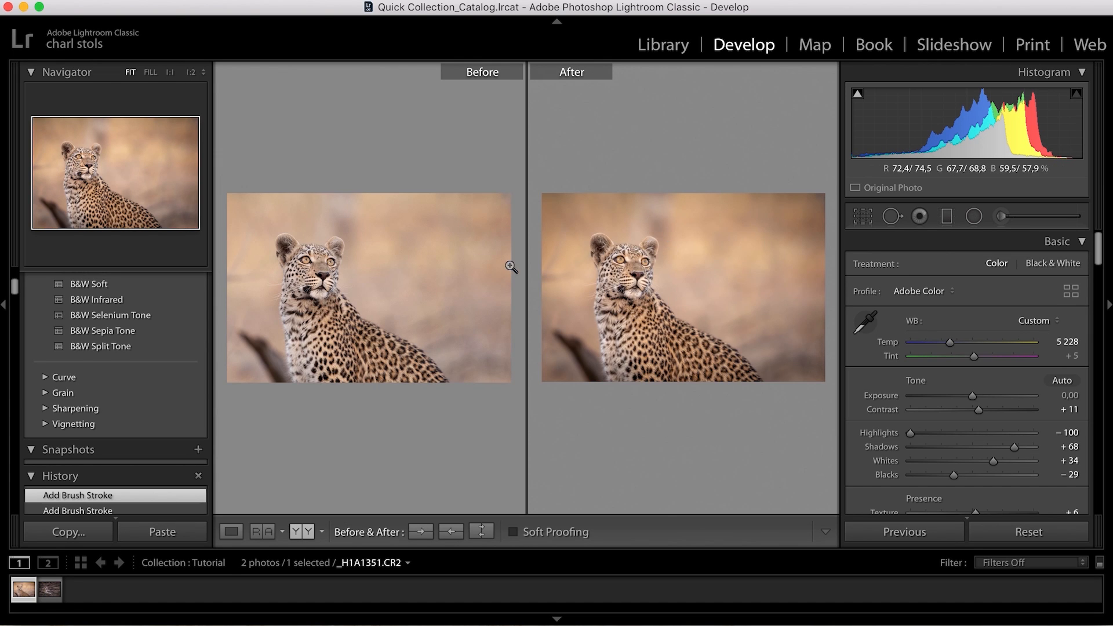
{"action": "left_click", "coordinate": [456, 252]}
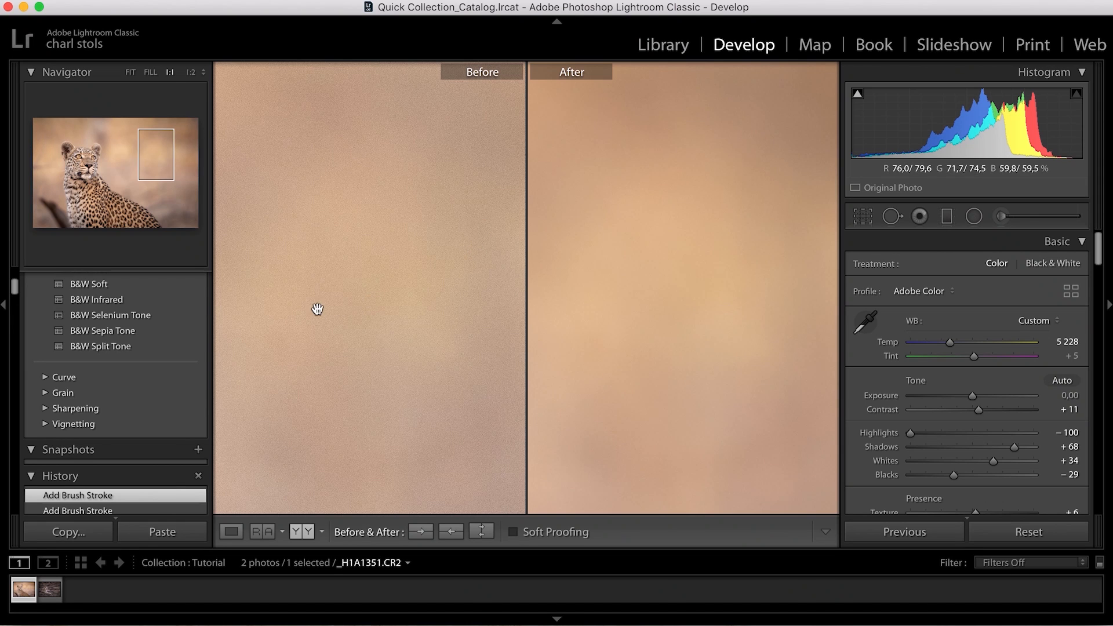
{"action": "left_click_drag", "start_coordinate": [315, 308], "coordinate": [714, 313]}
{"action": "left_click_drag", "start_coordinate": [437, 303], "coordinate": [658, 238]}
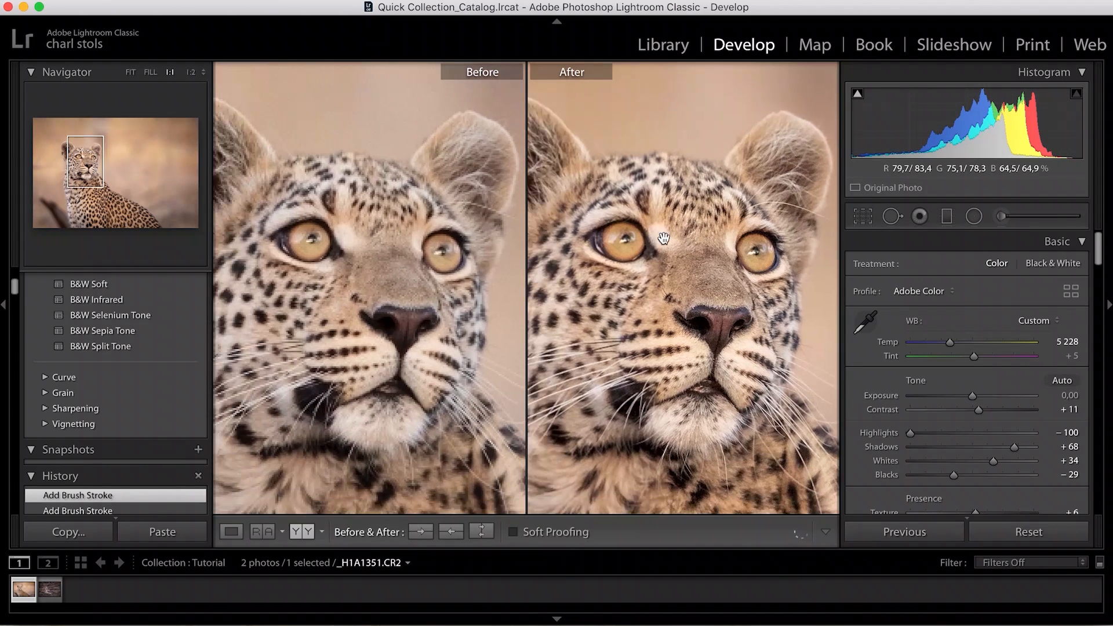
{"action": "left_click_drag", "start_coordinate": [479, 293], "coordinate": [473, 249]}
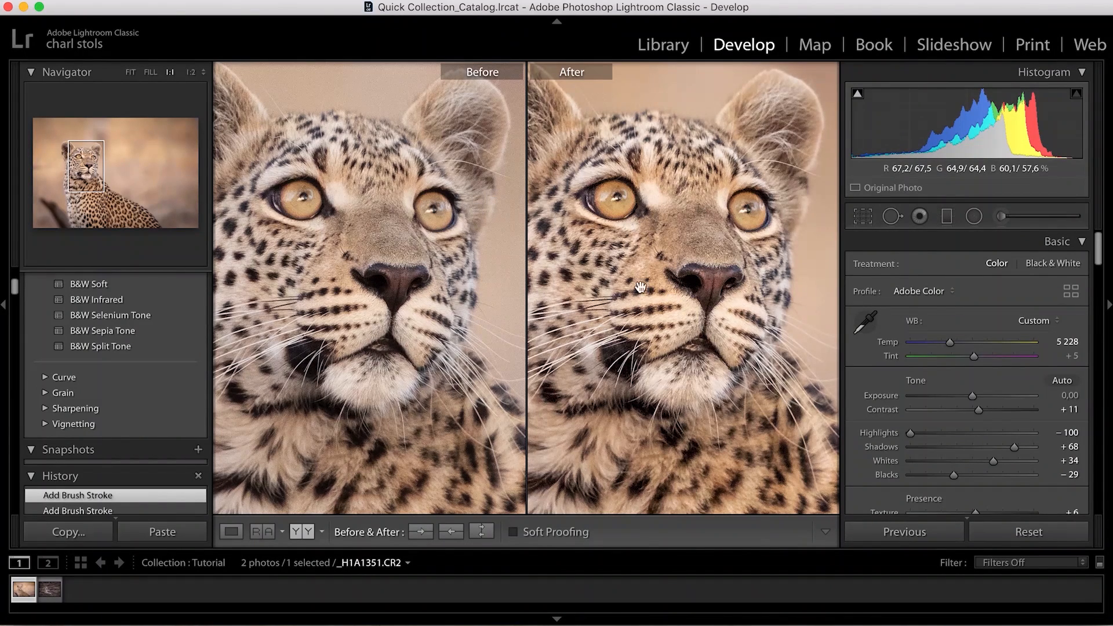
{"action": "left_click", "coordinate": [467, 307]}
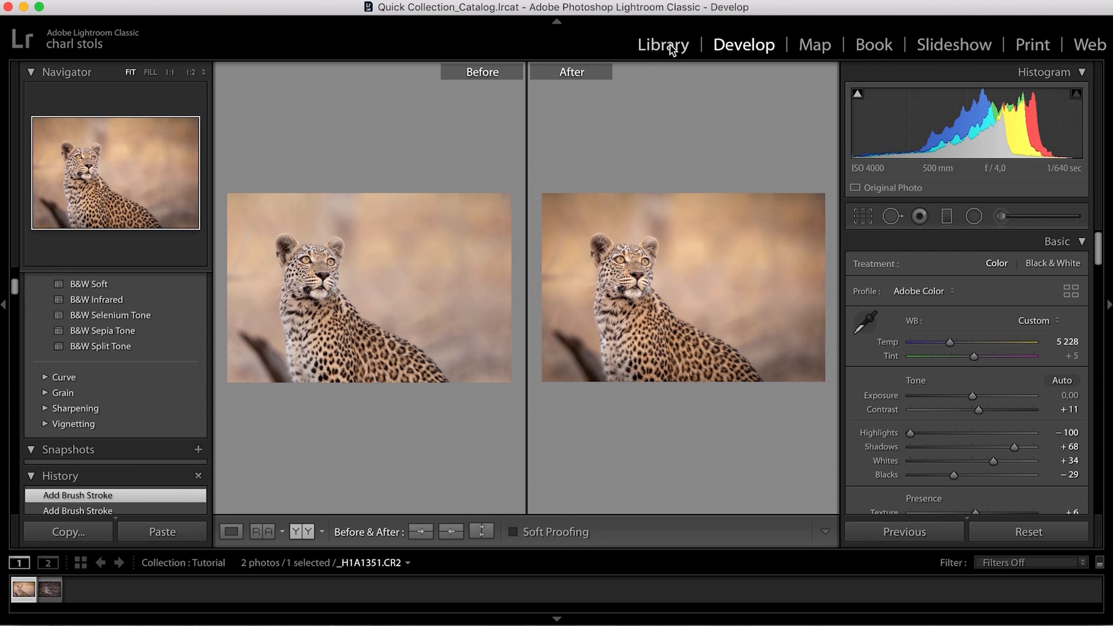
{"action": "left_click", "coordinate": [231, 531]}
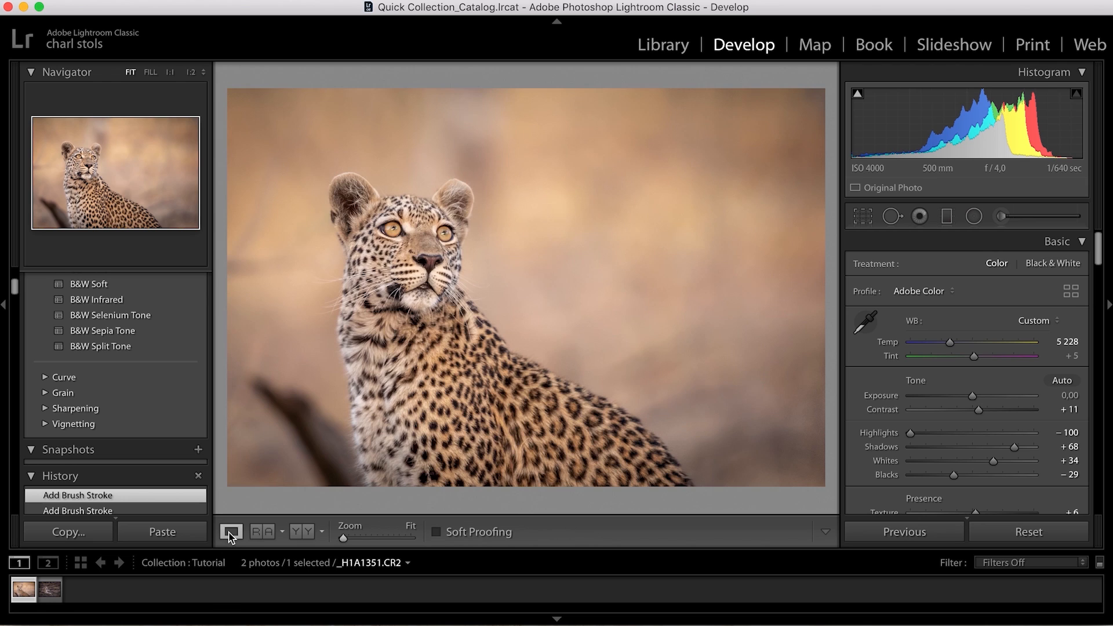
Open CSP_1859.CR2 and compare its background noise before and after, side by side at 1:1 and at full view.
{"action": "left_click", "coordinate": [51, 593]}
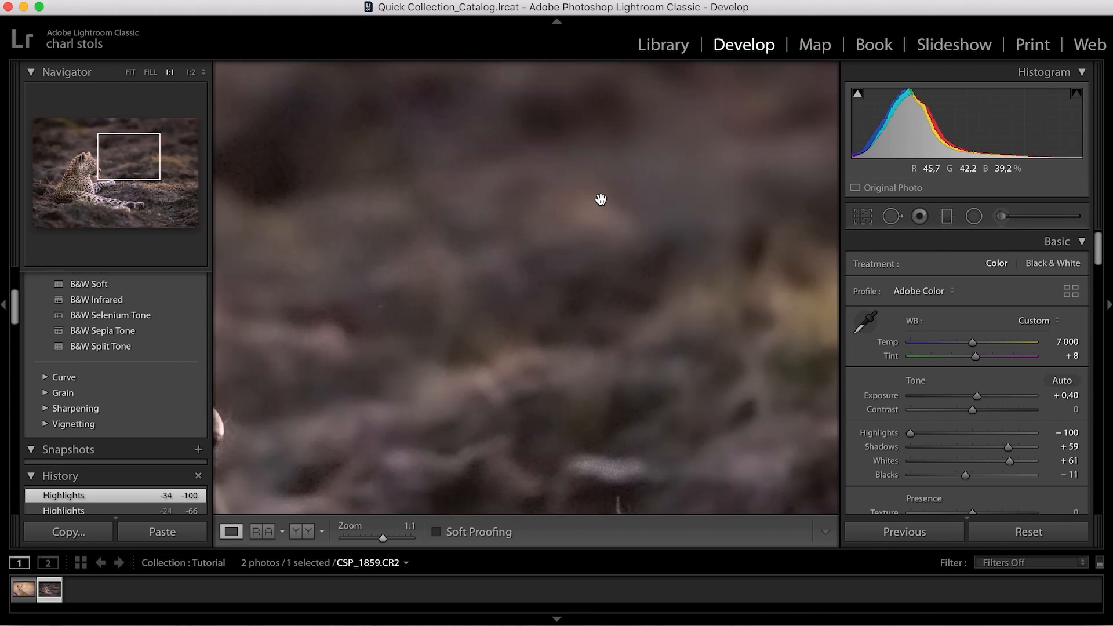
{"action": "left_click", "coordinate": [598, 199]}
{"action": "left_click", "coordinate": [301, 531]}
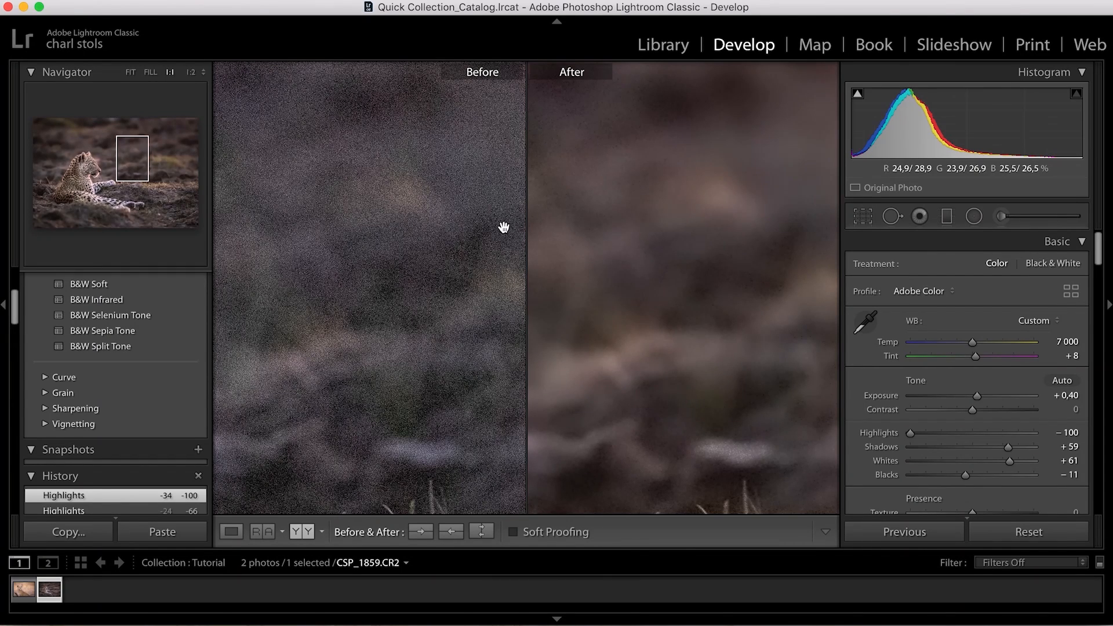
{"action": "left_click", "coordinate": [499, 268]}
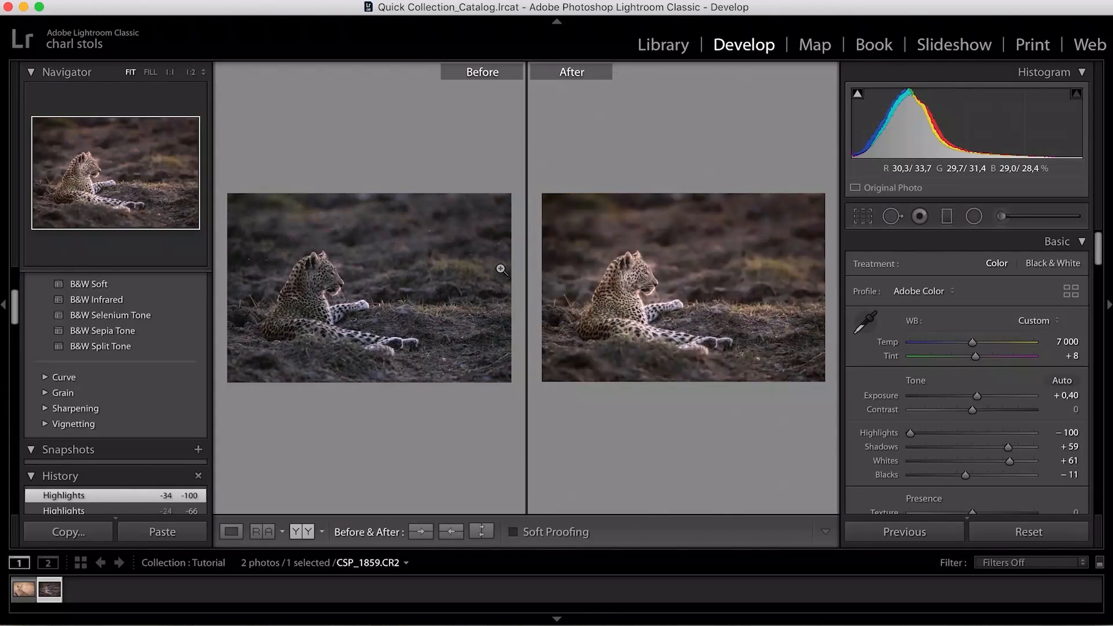